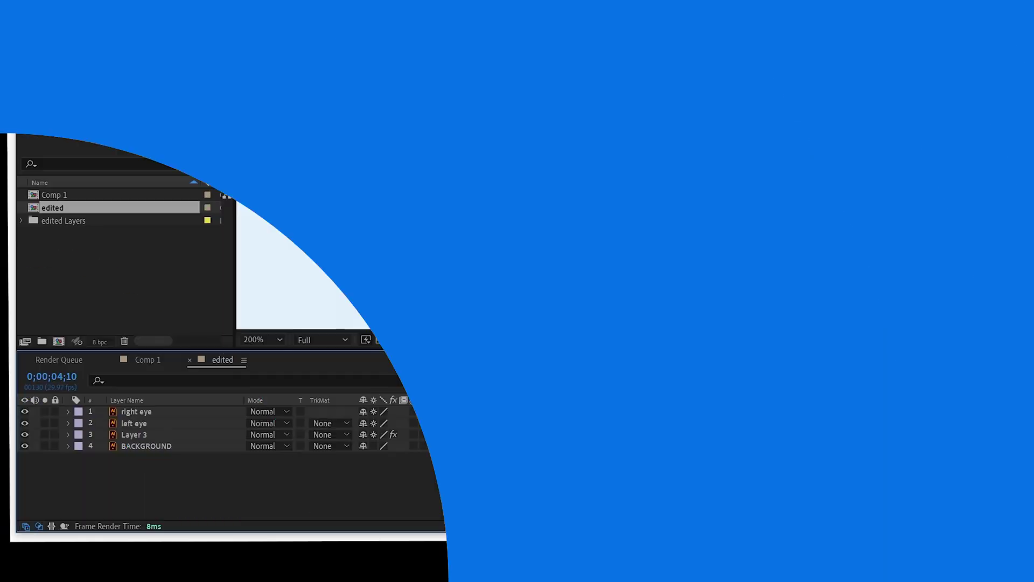
Preview the finished waving, blinking character, then switch over to its source artwork
key("space")
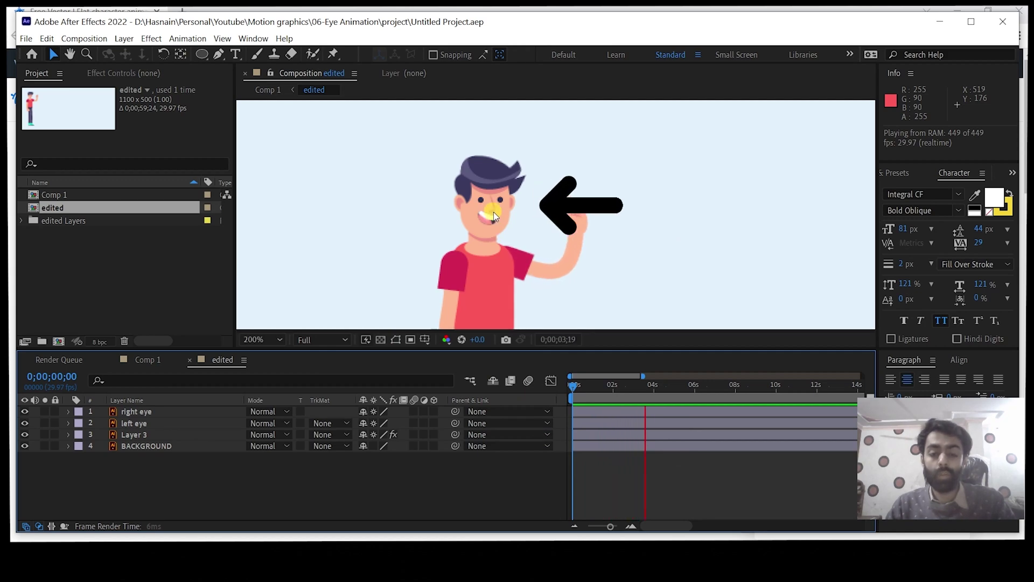
mouse_move(548, 561)
left_click(547, 506)
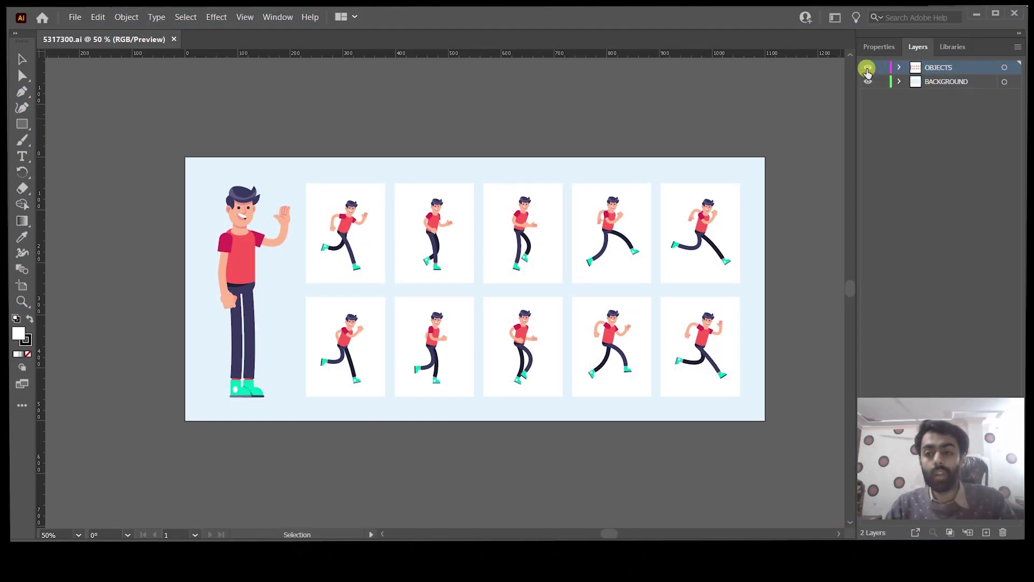
Toggle the OBJECTS layer's visibility off and on, and keep the Layers panel showing
left_click(868, 67)
left_click(868, 67)
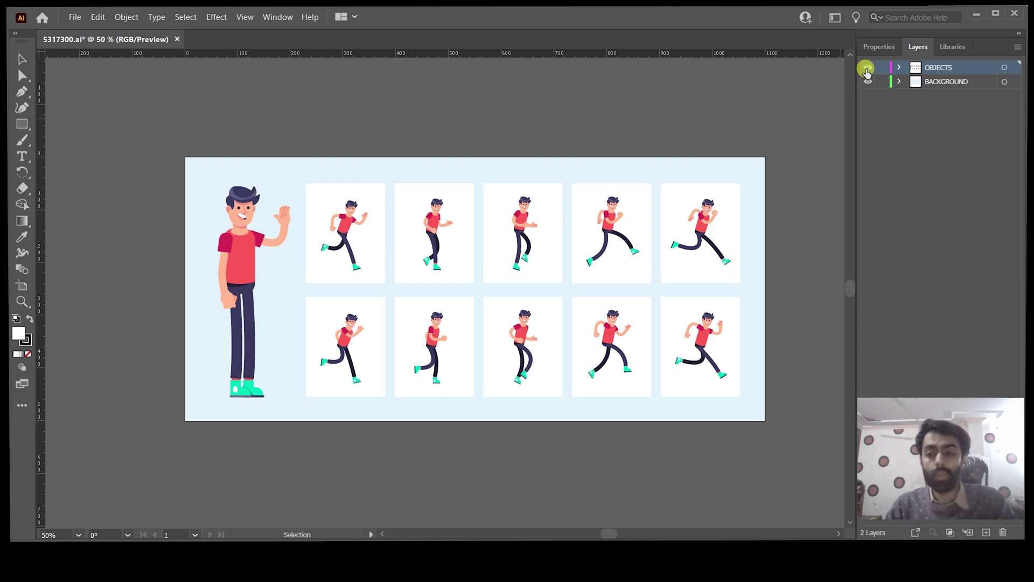
left_click(867, 67)
left_click(868, 68)
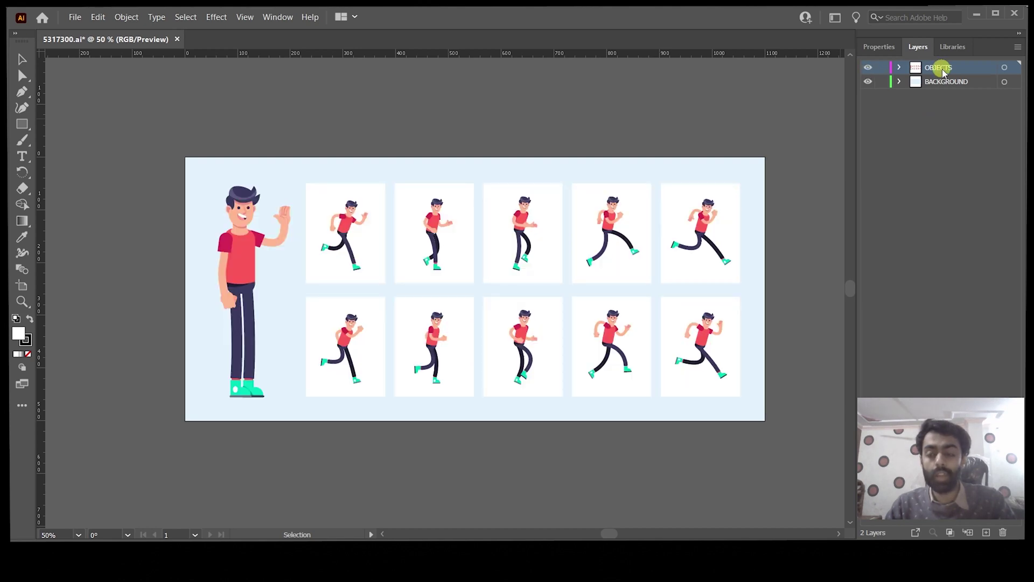
left_click(273, 24)
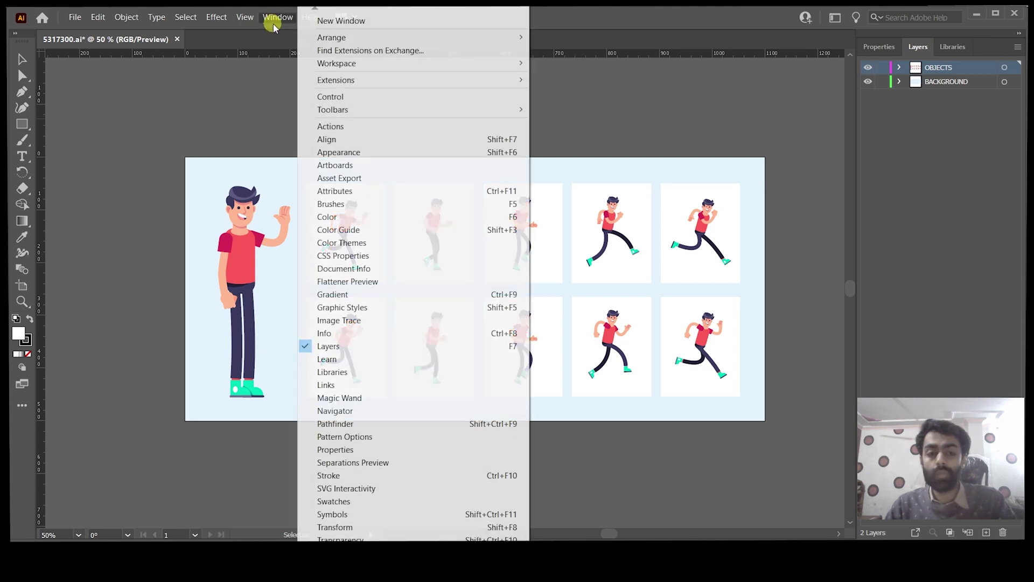
left_click(370, 351)
Zoom and pan the view onto the waving character's face and two eyes
key("ctrl+equal")
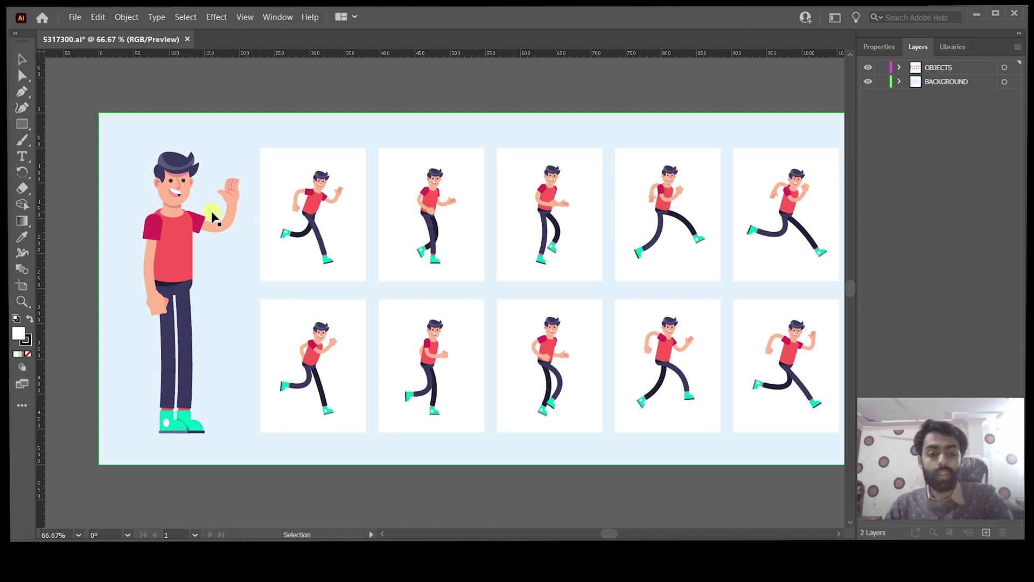
key("space")
left_click_drag(214, 196, 450, 276)
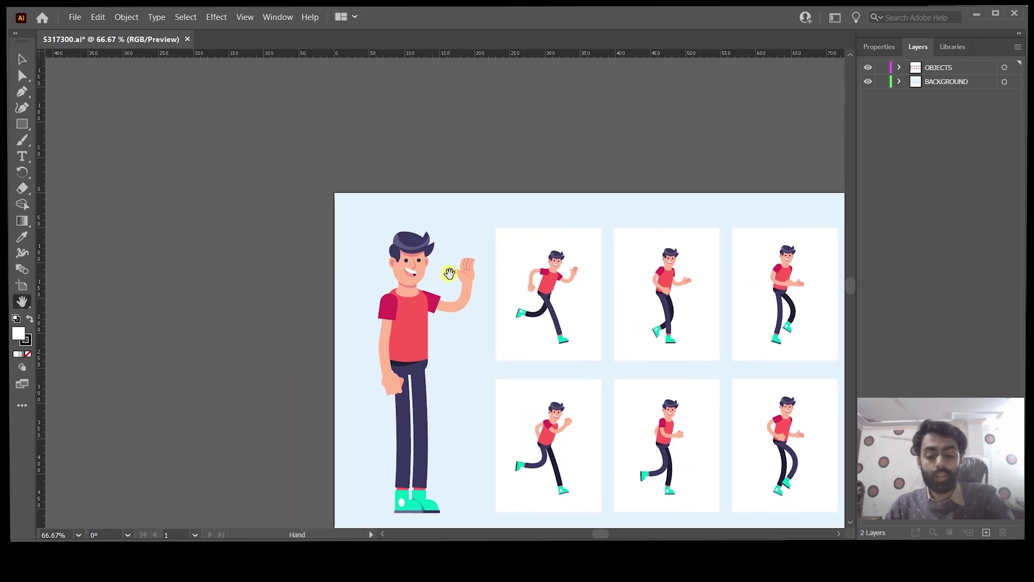
scroll(399, 257, "up", 4)
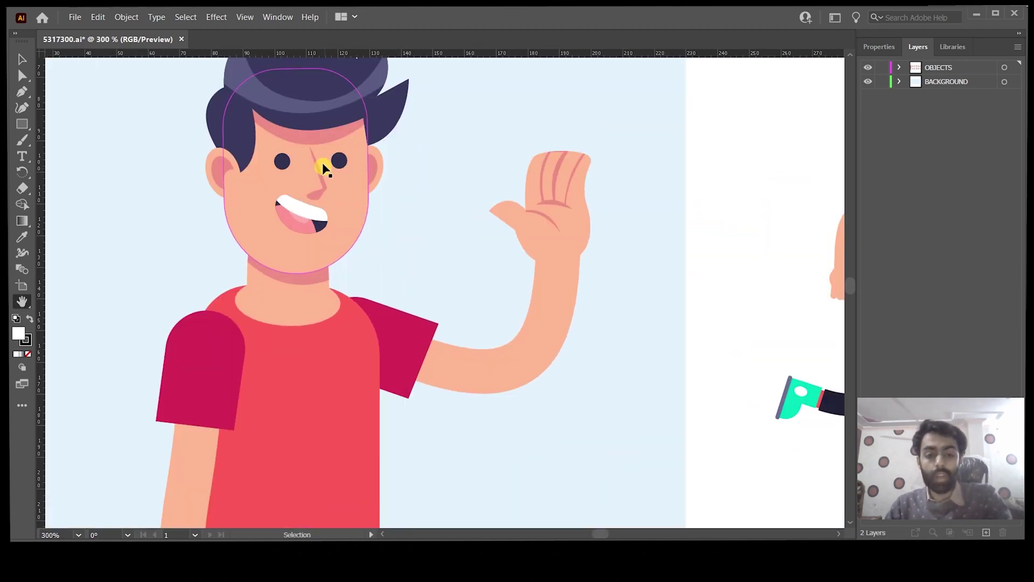
left_click_drag(370, 176, 376, 202)
scroll(385, 237, "up", 2)
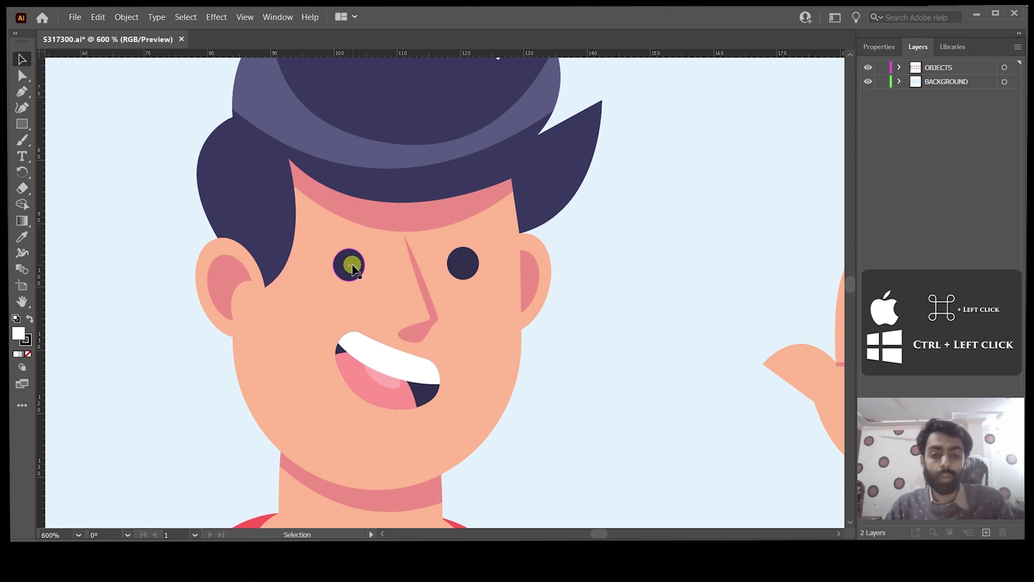
Cut the left eye circle and paste it in place on new Layer 3
key("ctrl")
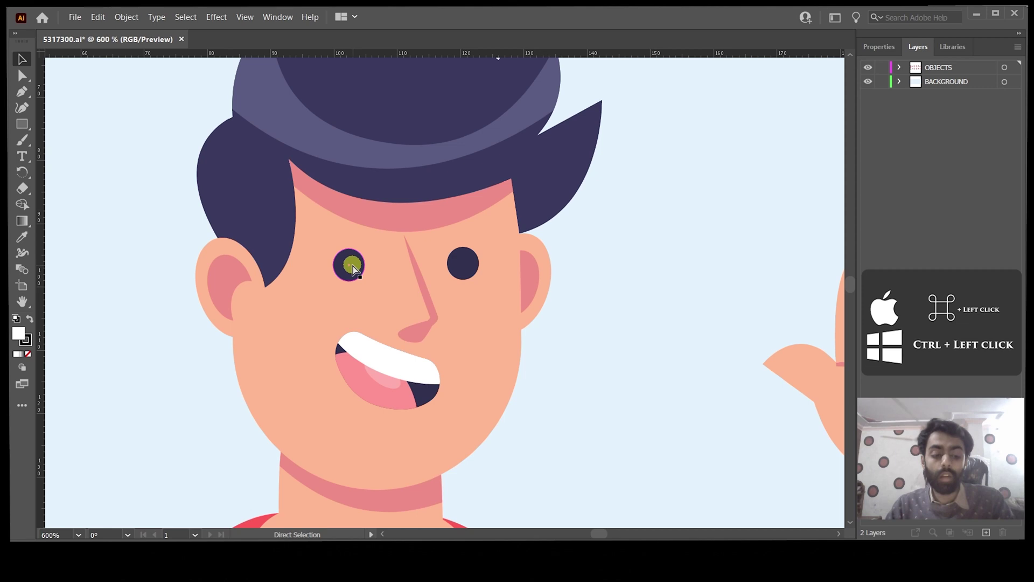
left_click(352, 265, "ctrl")
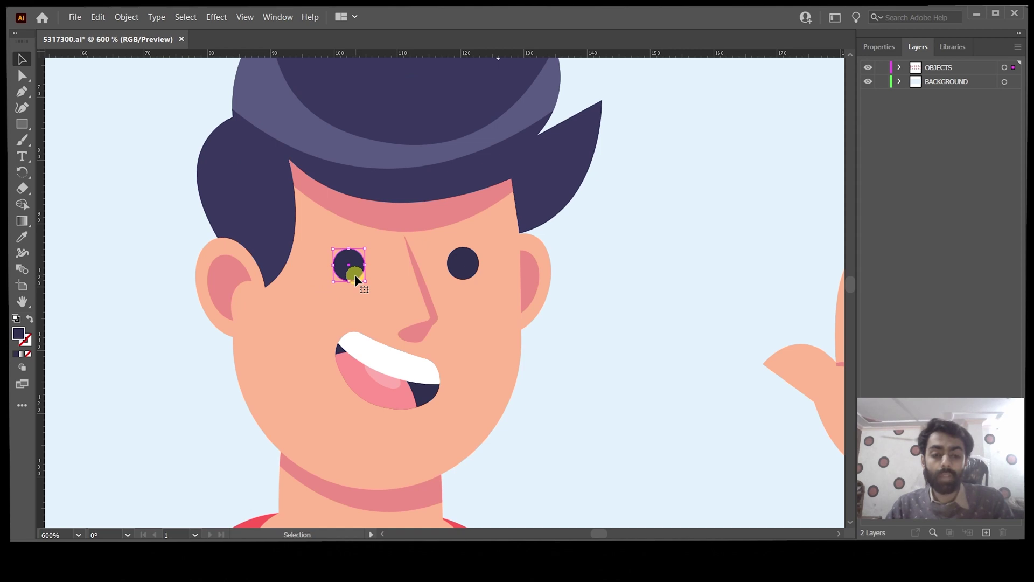
key("ctrl")
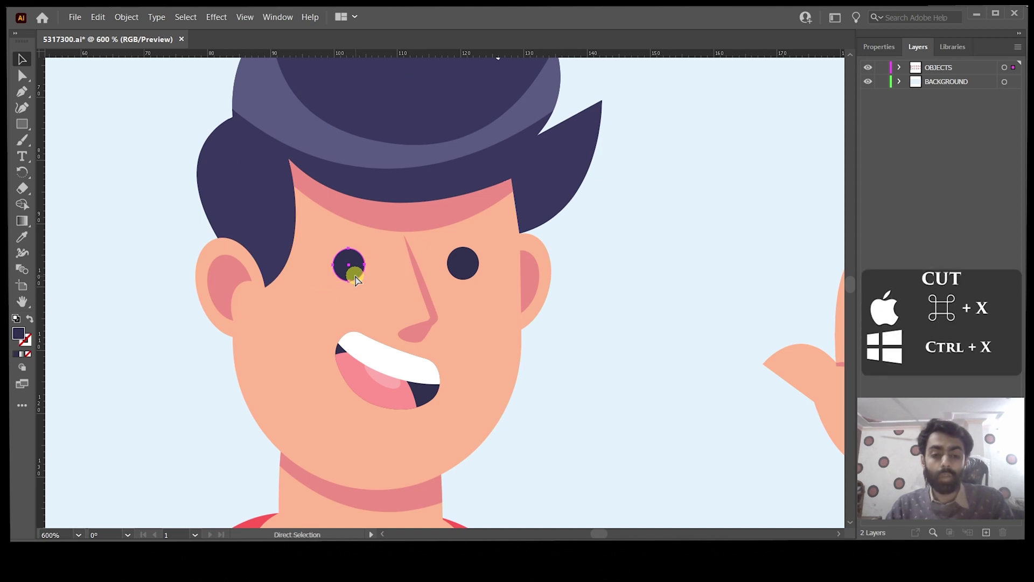
key("ctrl+x")
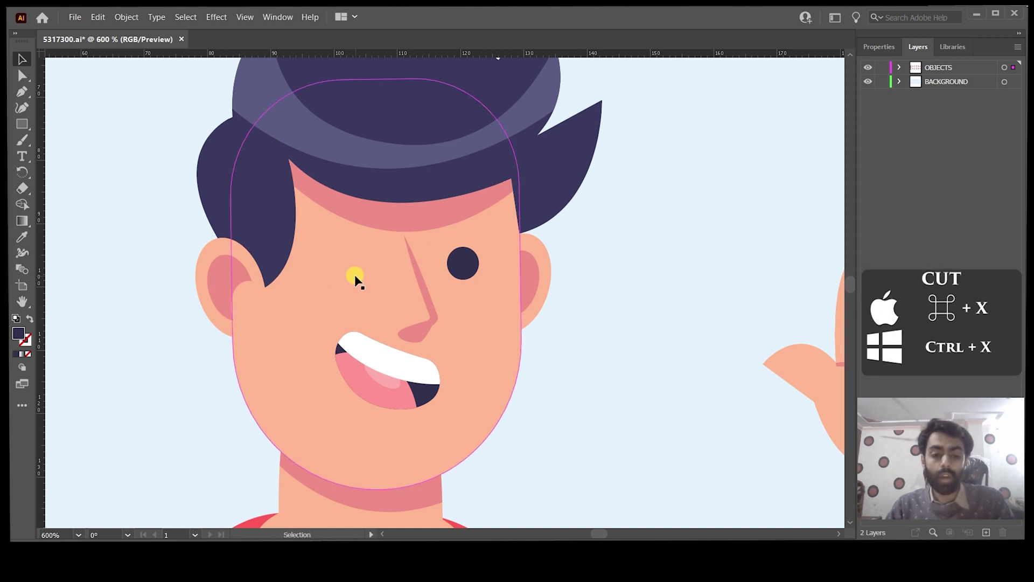
left_click(990, 539)
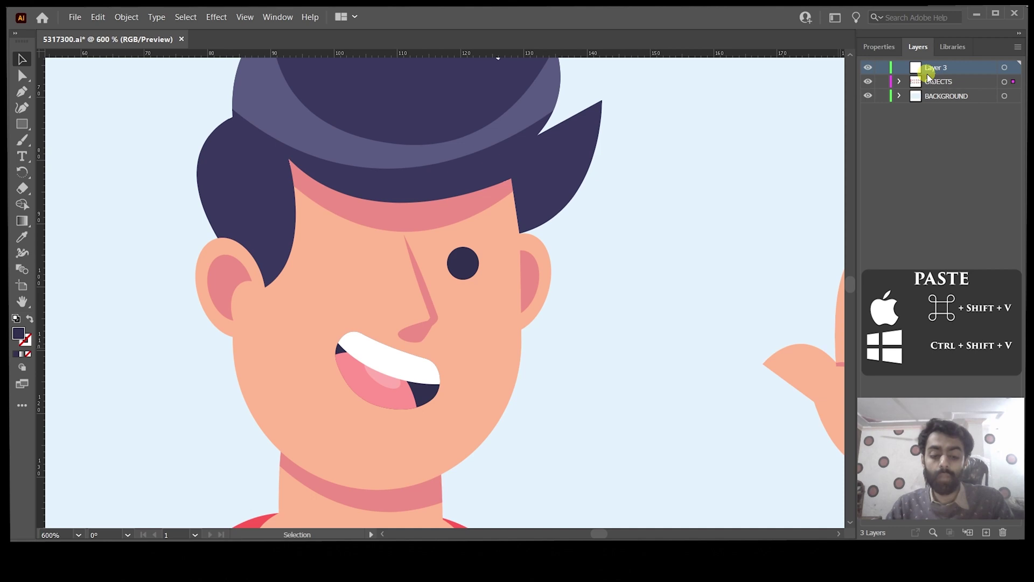
key("ctrl+shift+v")
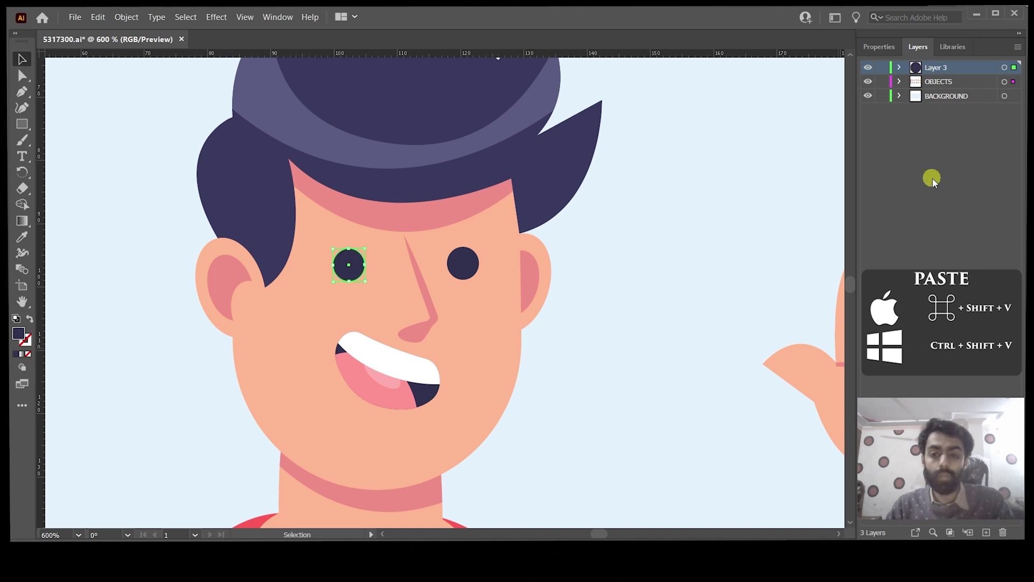
Cut the right eye circle and paste it in place on new Layer 4
left_click(466, 259)
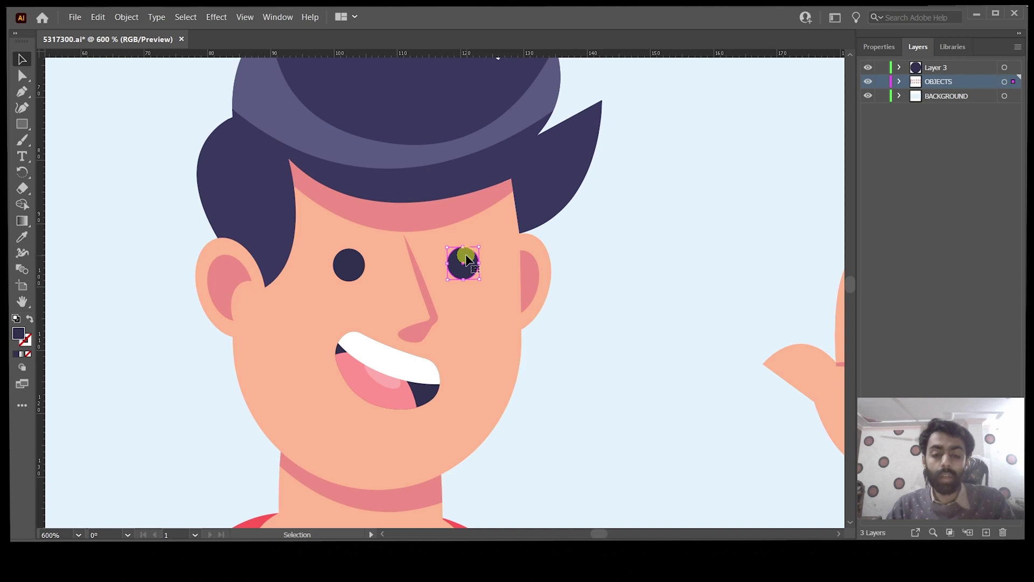
key("a")
key("Delete")
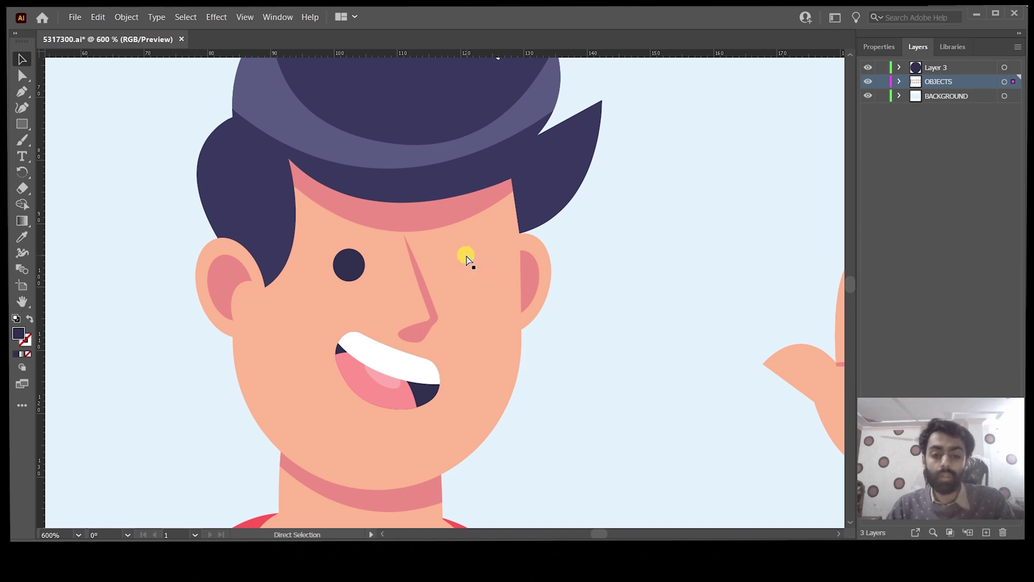
key("v")
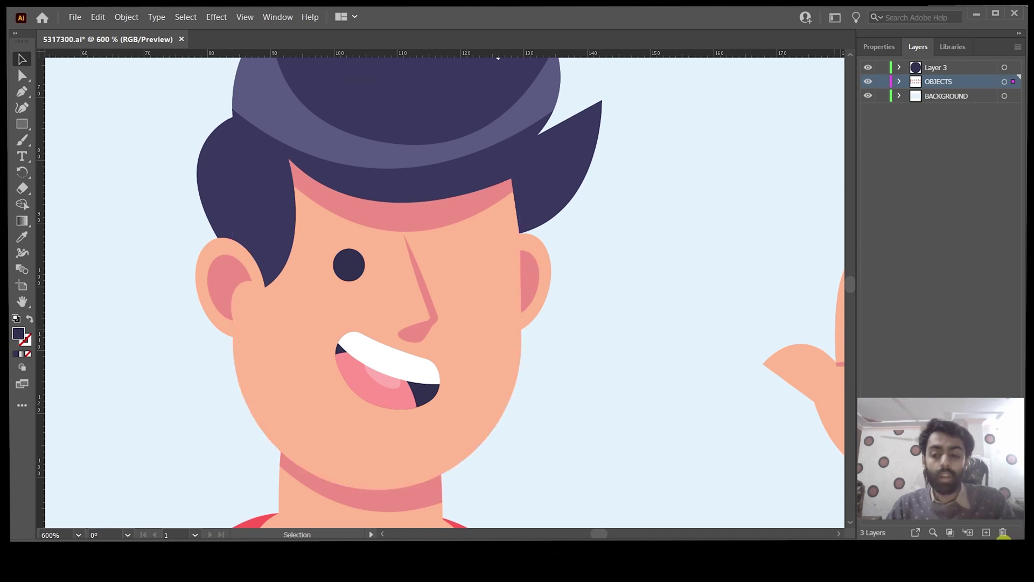
left_click(987, 533)
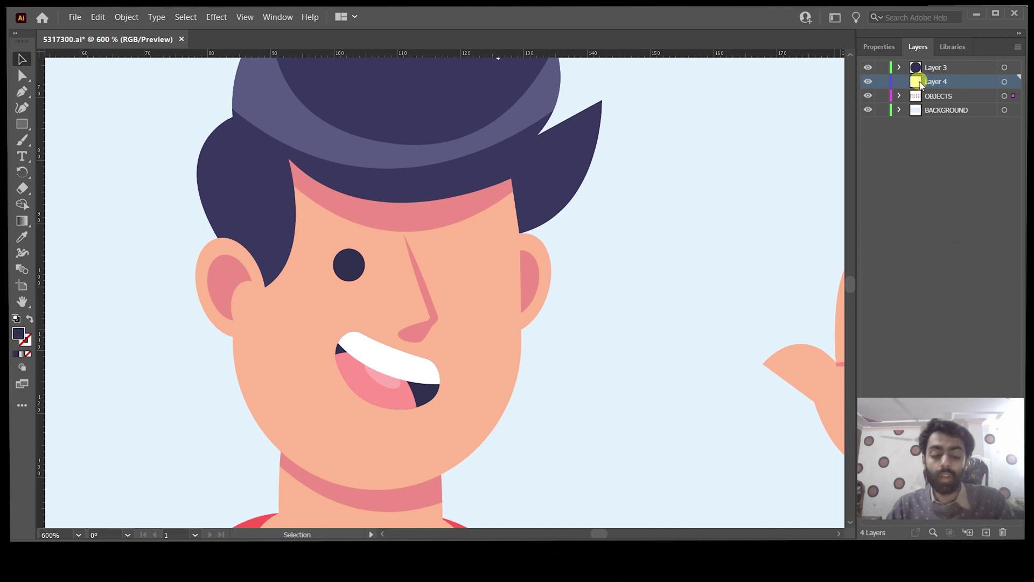
key("ctrl+f")
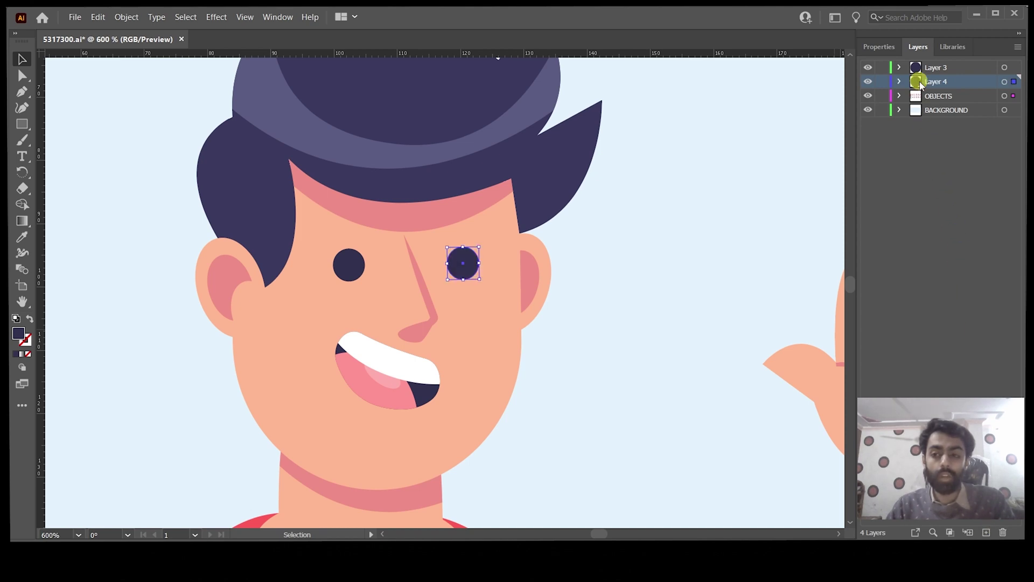
Rename Layer 4 to 'Right eye' and Layer 3 to 'left eye'
left_click(868, 82)
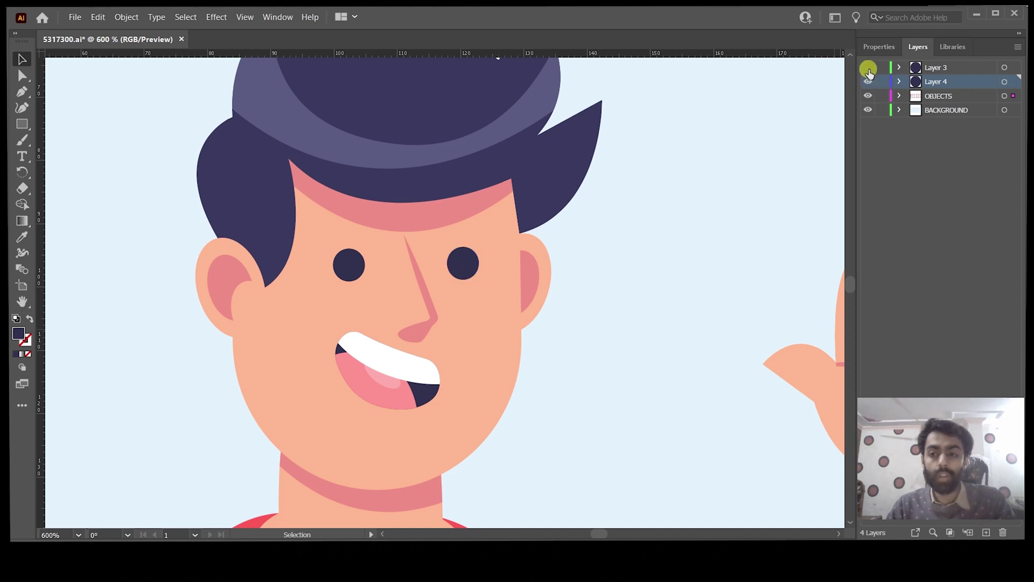
left_click(868, 67)
left_click(869, 67)
left_click(919, 81)
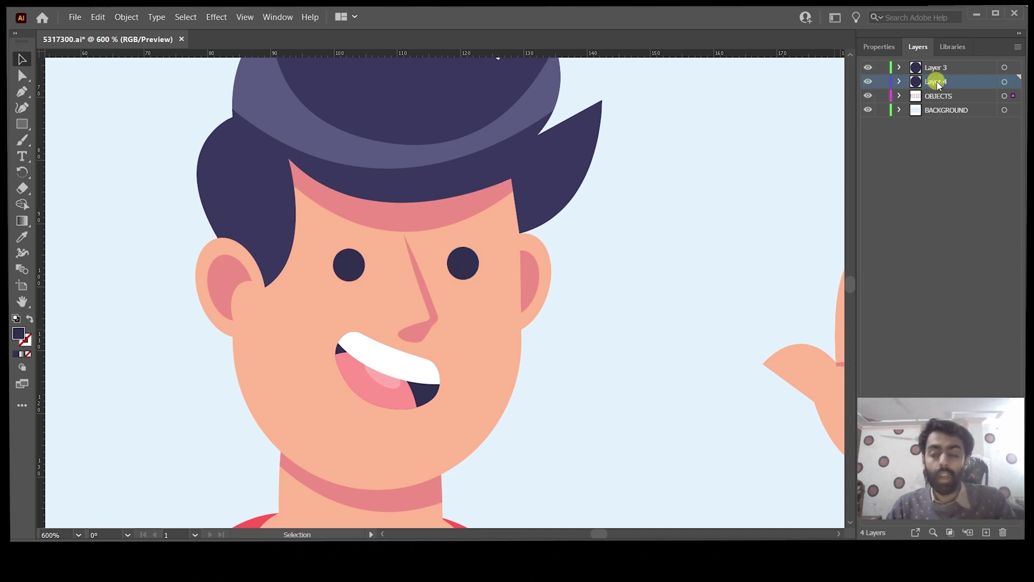
double_click(936, 81)
type("Ri")
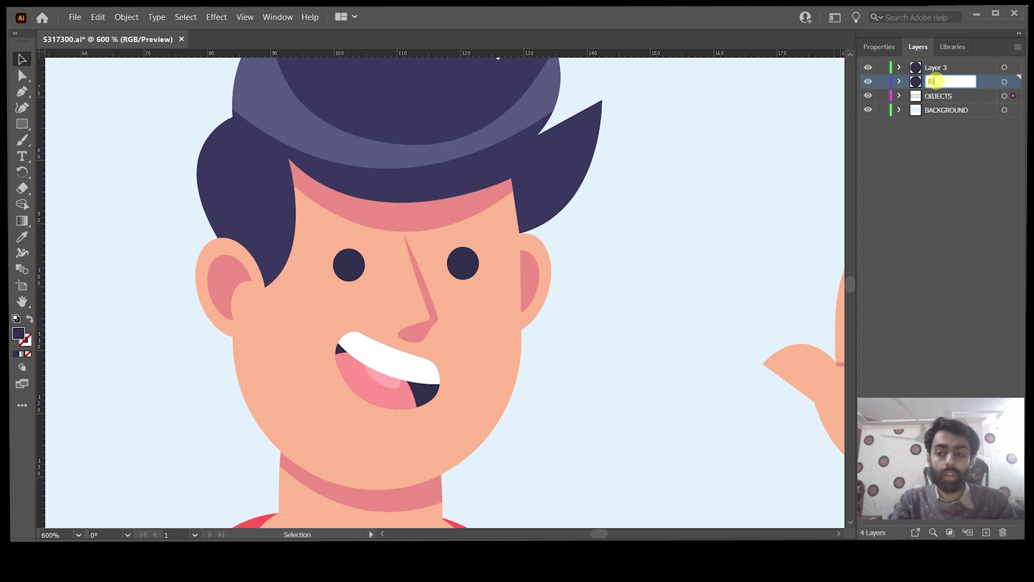
type("ght eye")
double_click(934, 66)
type("left eye")
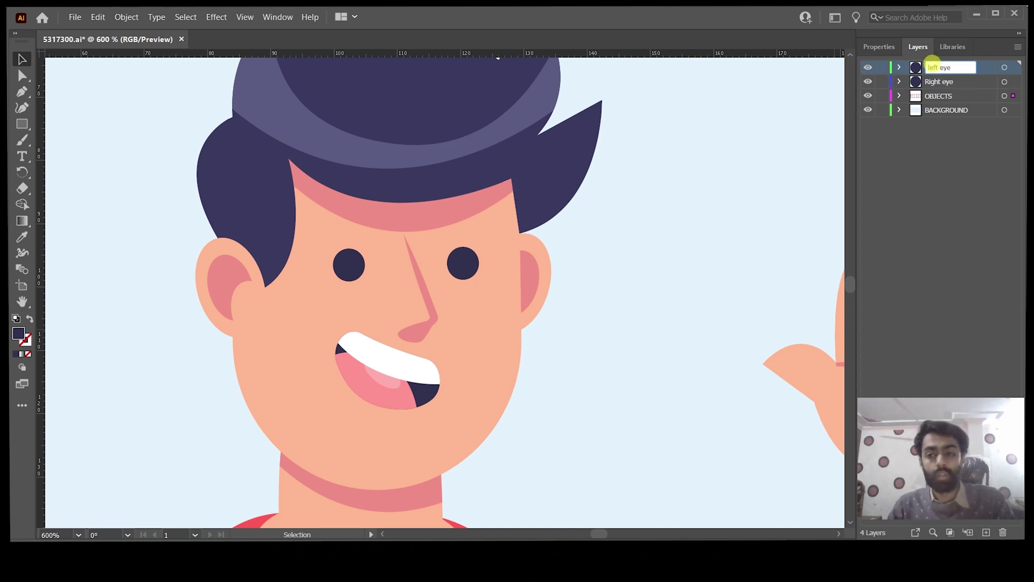
key("Return")
scroll(636, 228, "down", 7)
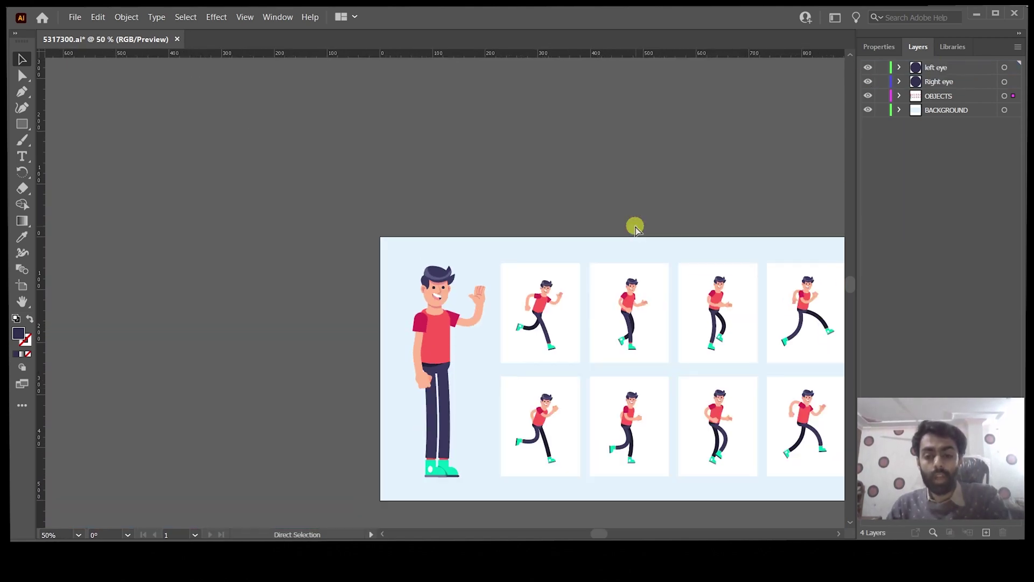
Hide the ten running-pose groups under OBJECTS, then collapse OBJECTS
left_click(610, 534)
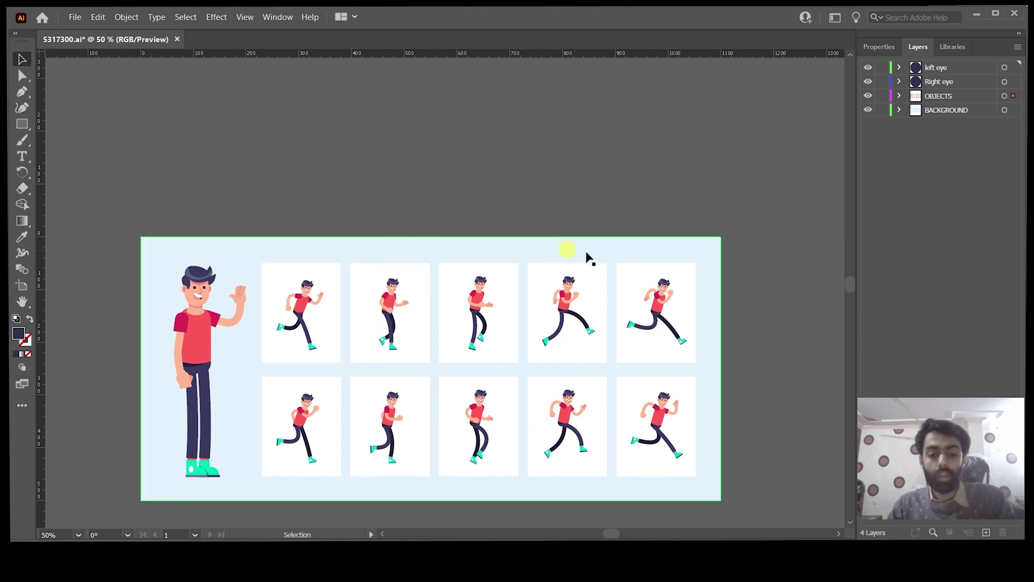
left_click(695, 375)
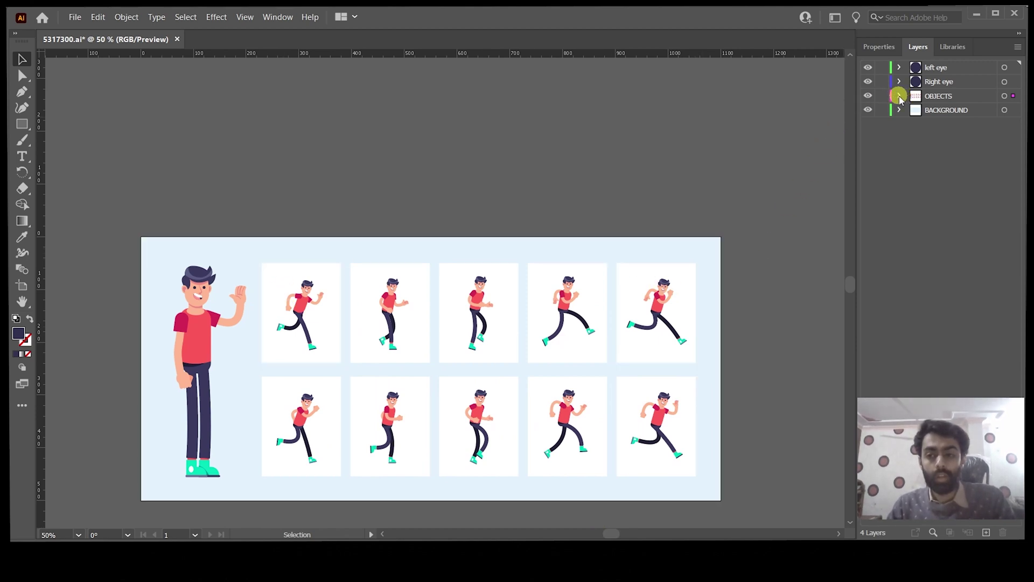
left_click(899, 97)
left_click(943, 111)
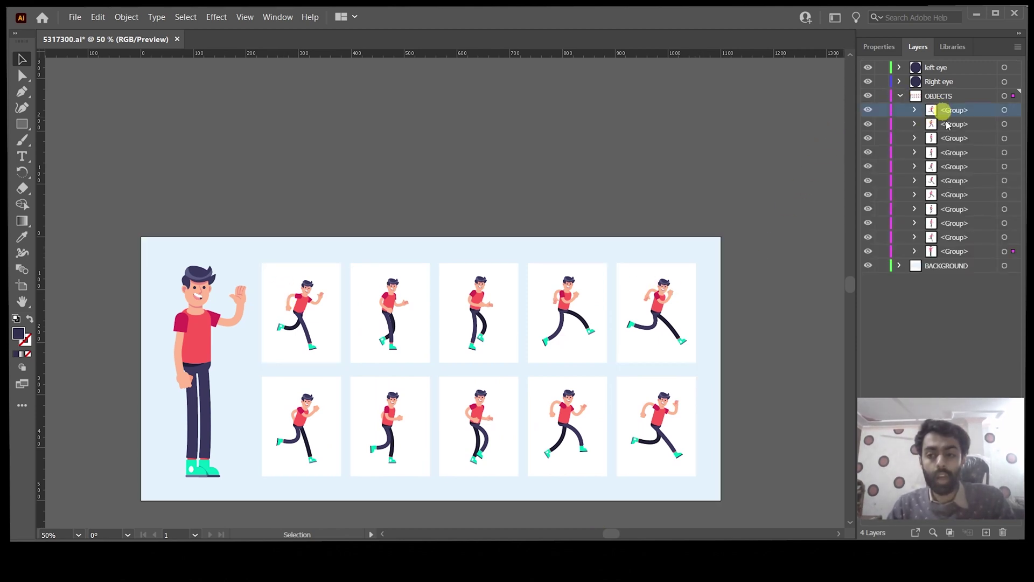
left_click(946, 237, "shift")
left_click(867, 223)
left_click_drag(862, 221, 893, 95)
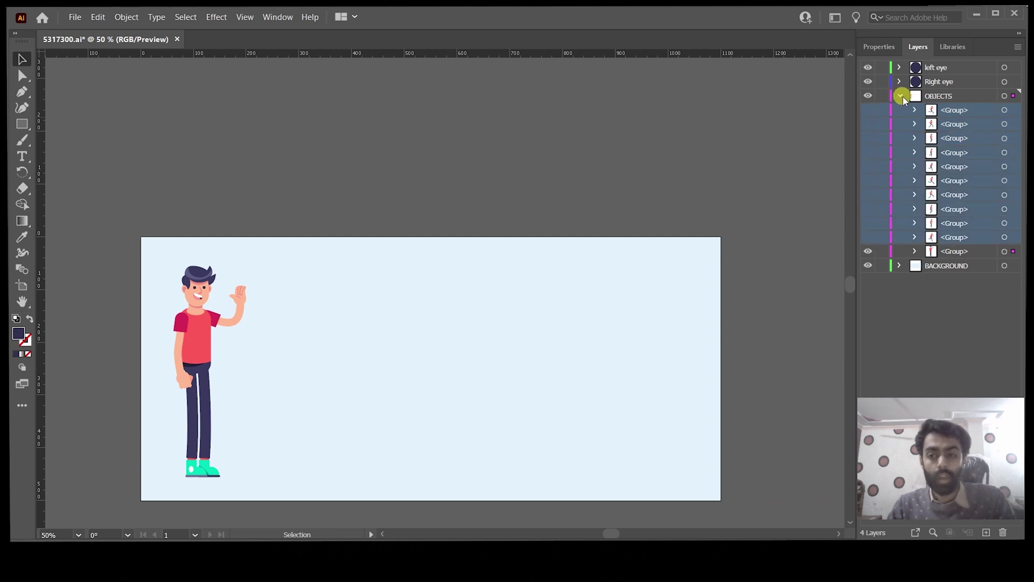
left_click(900, 96)
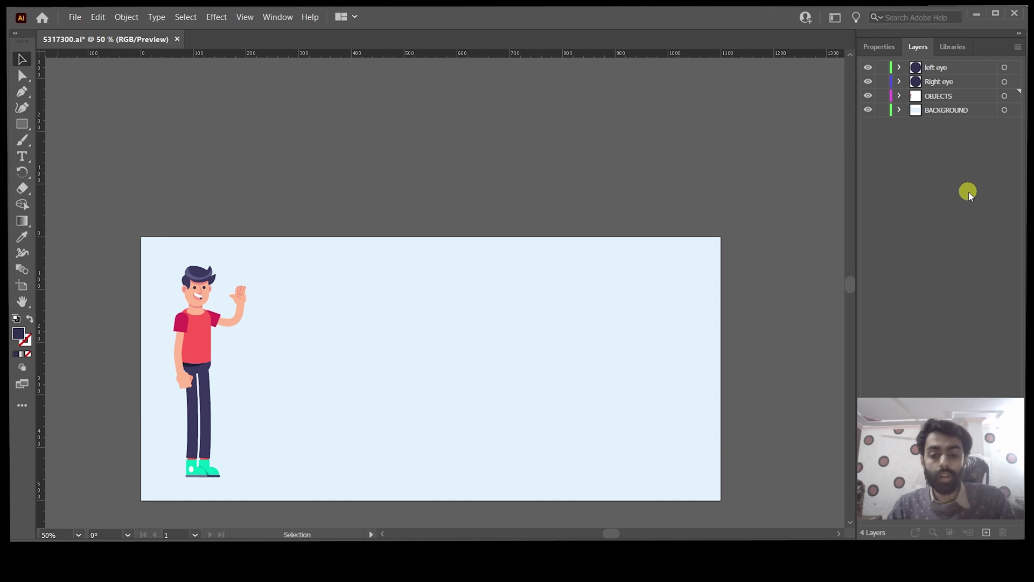
Save the artwork as Edited File.ai, accepting the default save options
left_click(73, 16)
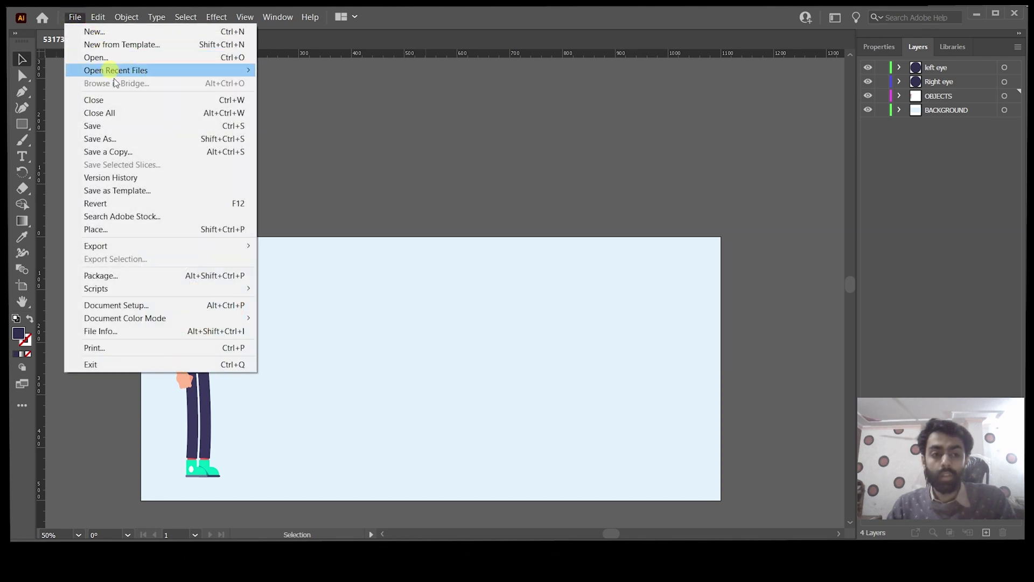
left_click(123, 139)
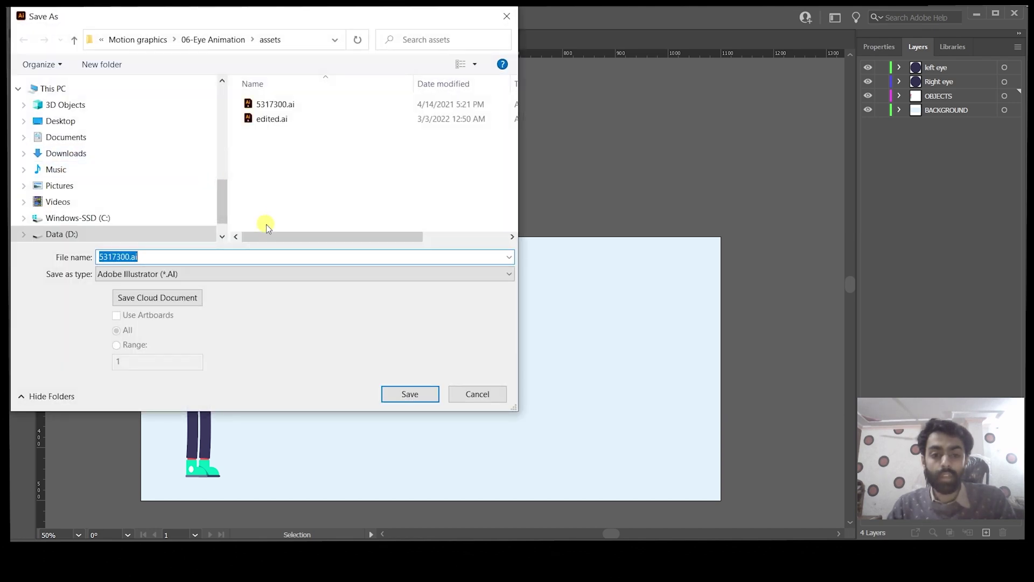
left_click(185, 256)
key("Return")
left_click(574, 472)
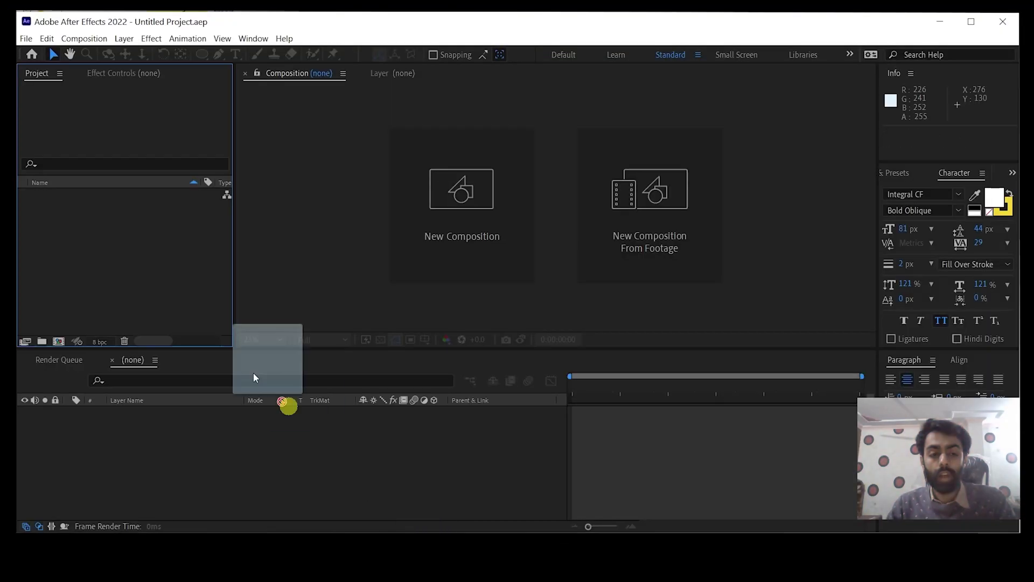
Import Edited File.ai as a Composition and open the Edited File comp
left_click_drag(254, 373, 131, 262)
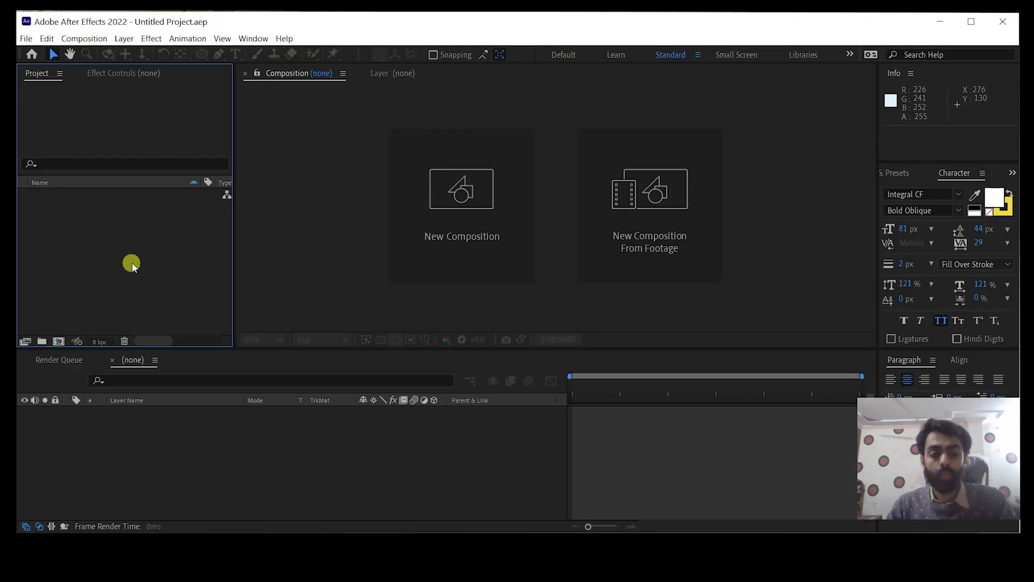
left_click(532, 231)
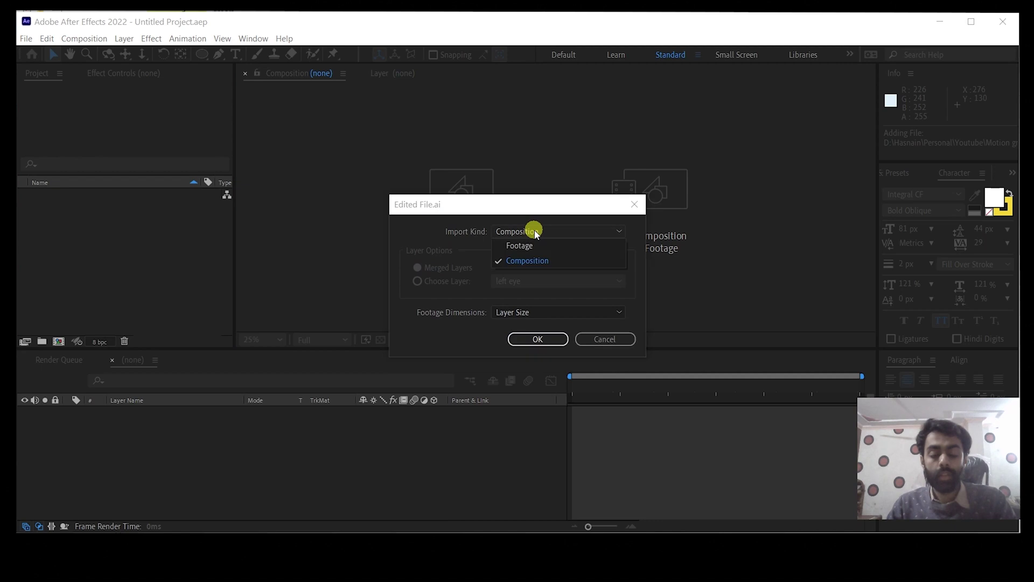
left_click(535, 260)
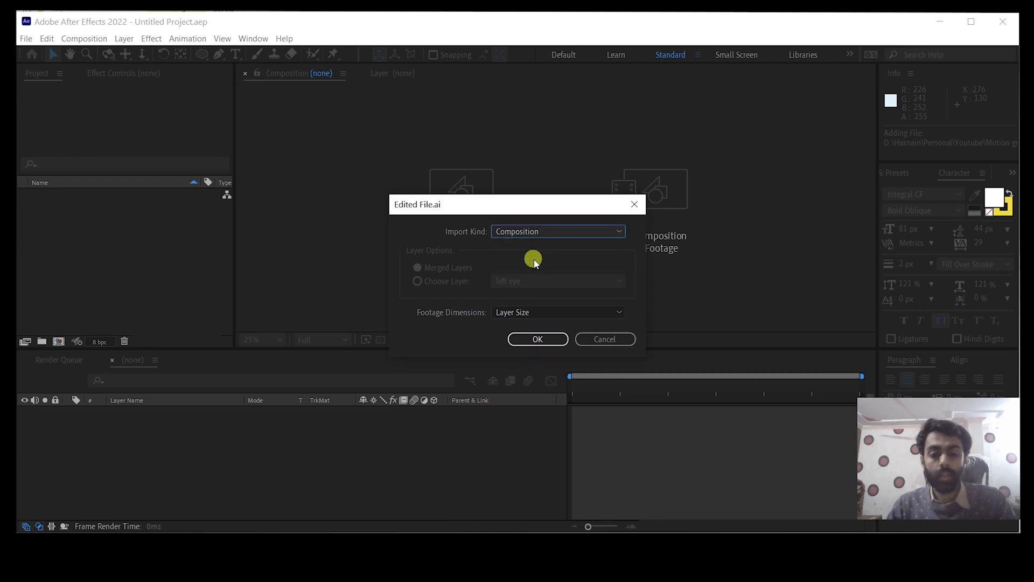
left_click(537, 338)
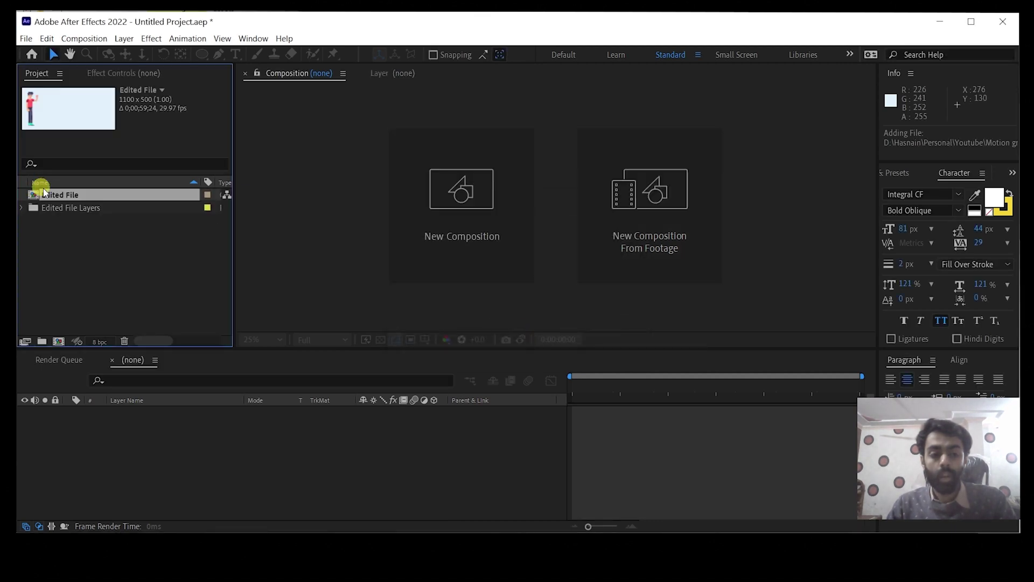
double_click(60, 195)
Drag the OBJECTS, left eye and Right eye layers about 216 px right
scroll(355, 217, "up", 1)
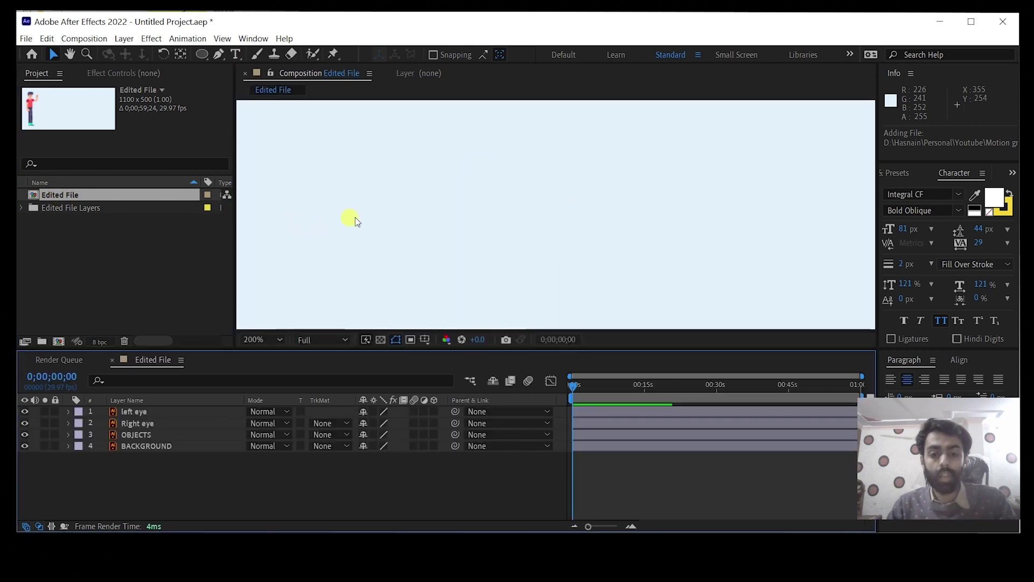
scroll(373, 214, "down", 2)
scroll(373, 214, "up", 1)
scroll(373, 215, "down", 1)
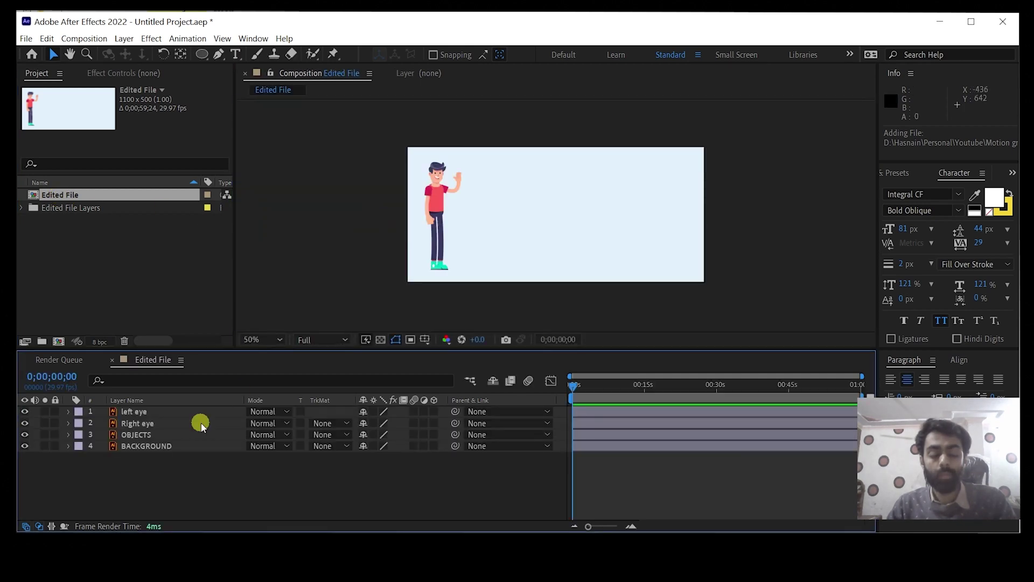
left_click(153, 434)
left_click(145, 414, "shift")
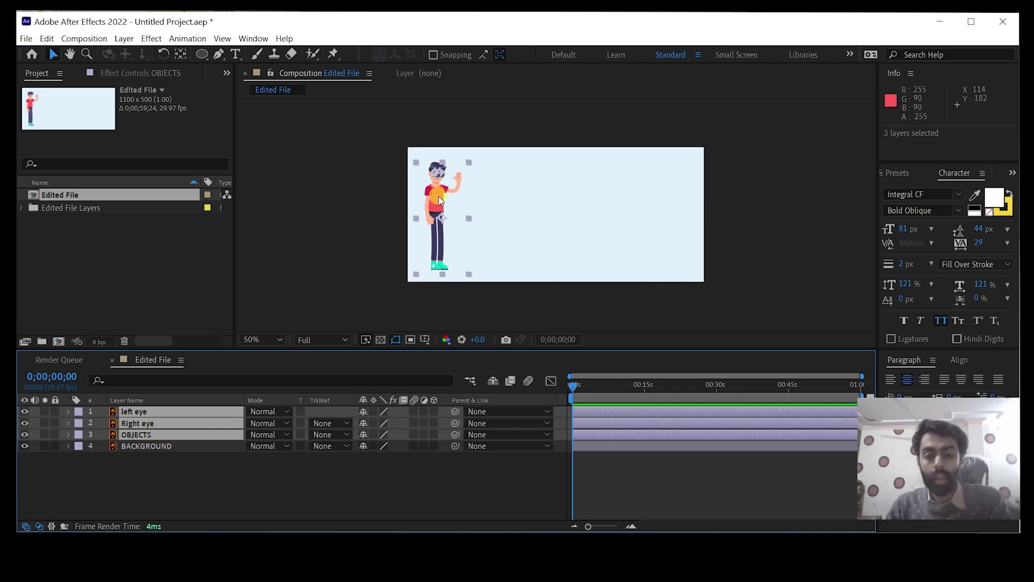
left_click_drag(441, 195, 552, 198)
left_click(526, 247)
Check the layers' blend mode, track matte and parent columns, then select left eye
scroll(562, 177, "up", 6)
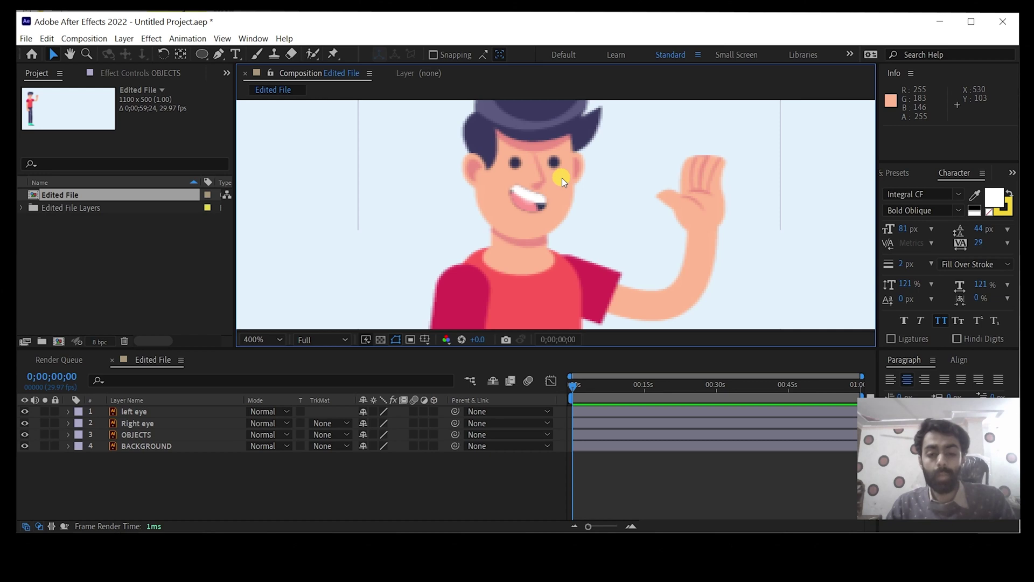
left_click_drag(145, 480, 139, 415)
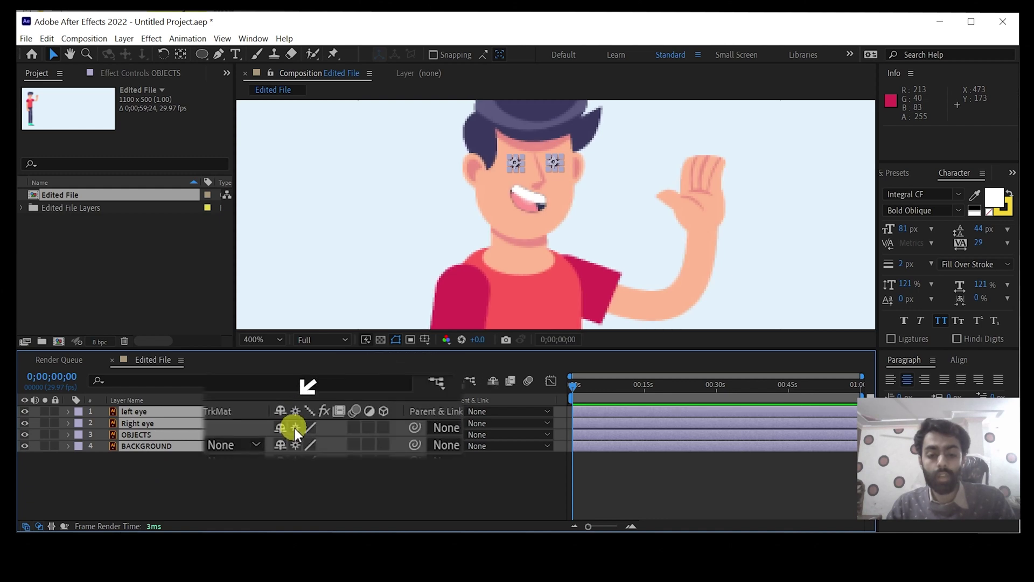
right_click(505, 400)
mouse_move(559, 437)
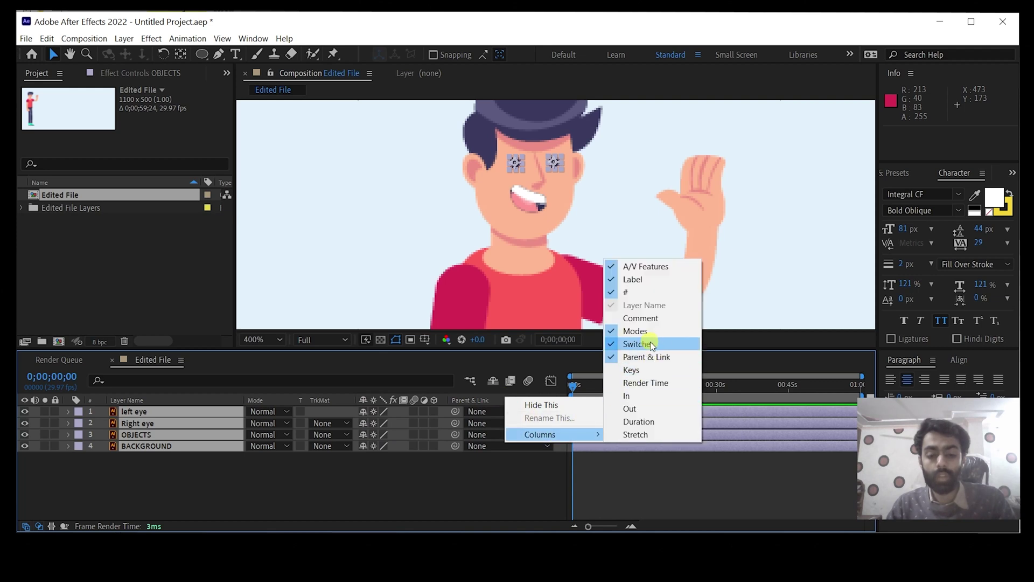
left_click(631, 232)
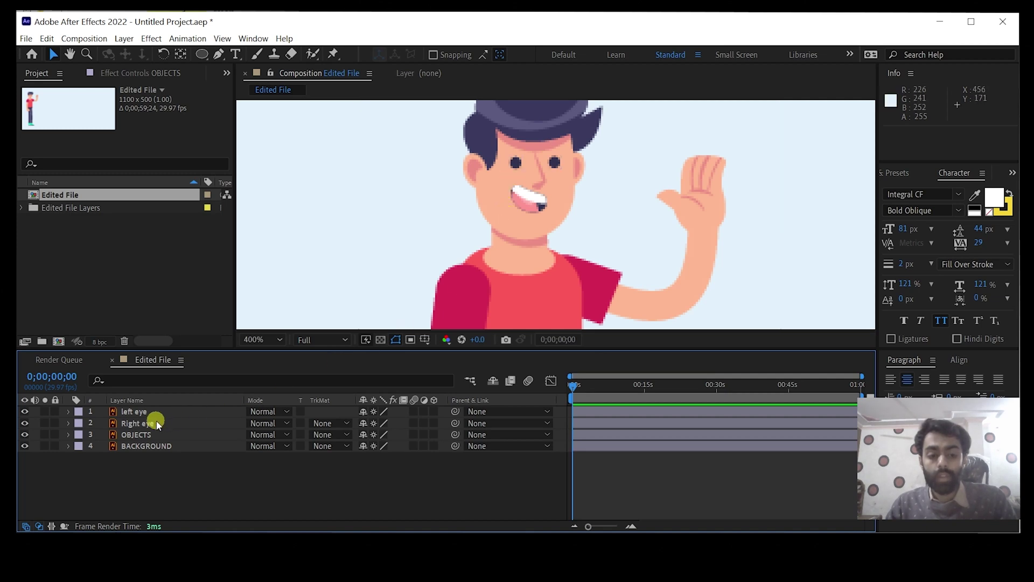
left_click(135, 412)
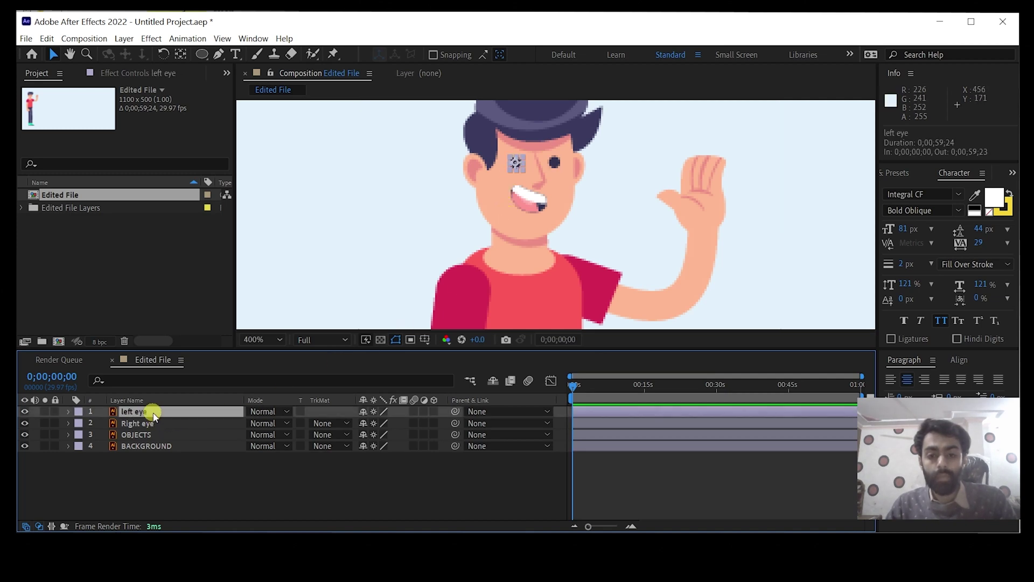
Draw an Add-mode elliptical Mask 1 around the eye on the left eye layer
scroll(467, 176, "up", 1)
left_click_drag(202, 54, 232, 85)
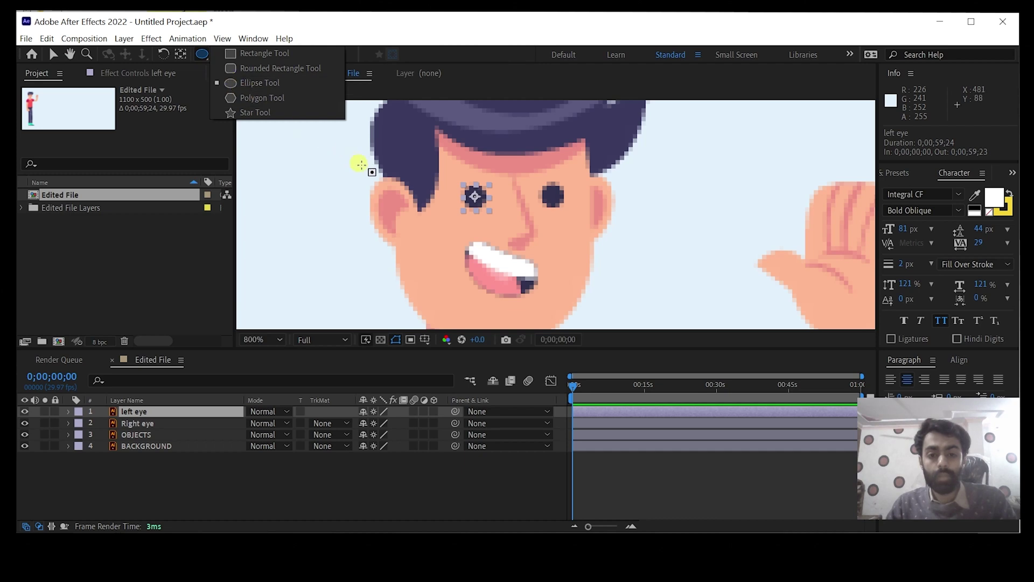
left_click_drag(451, 182, 505, 211)
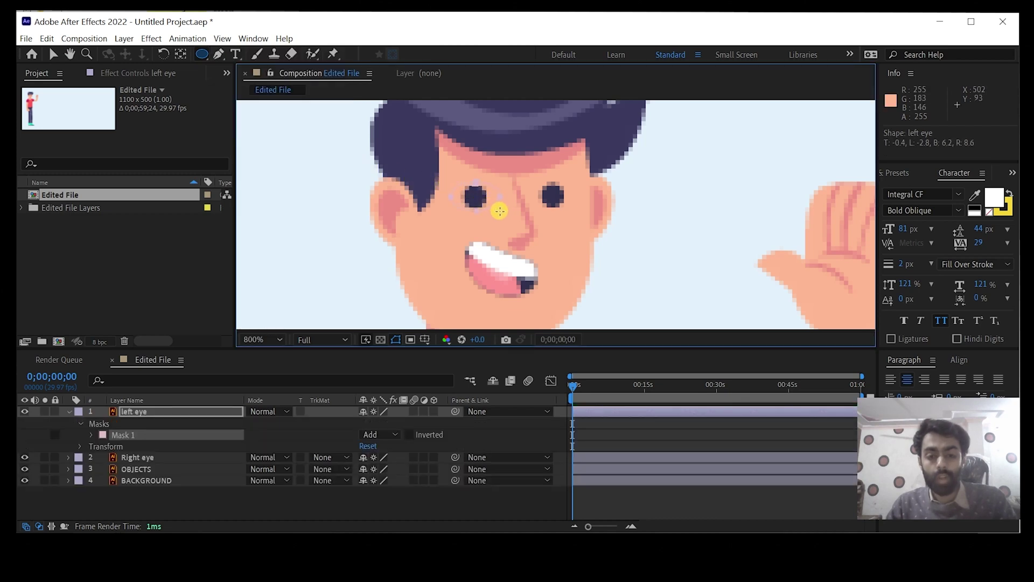
key("v")
mouse_move(572, 384)
left_mouse_down()
mouse_move(590, 386)
mouse_move(570, 387)
left_mouse_up()
scroll(421, 192, "up", 1)
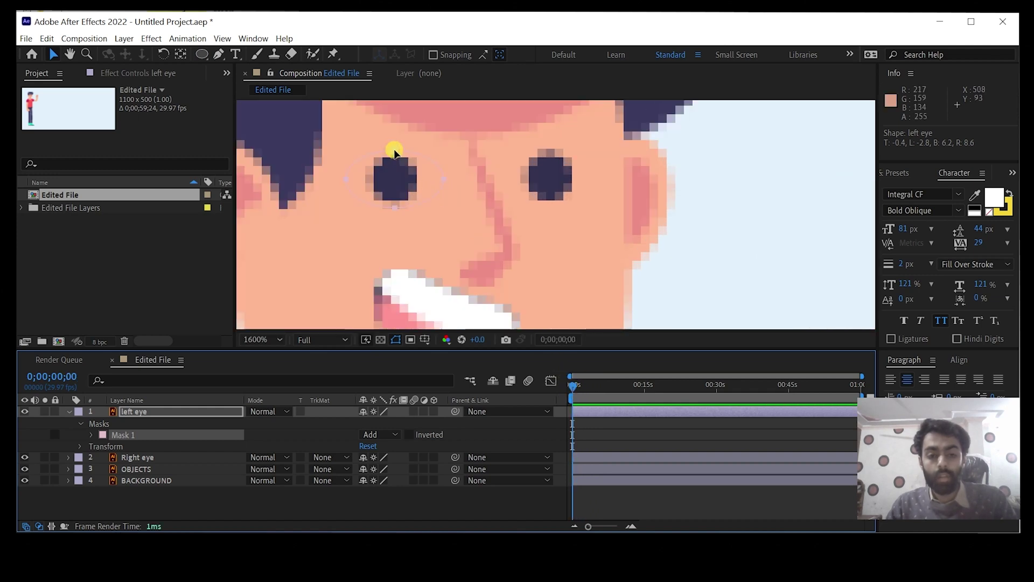
double_click(395, 152)
left_click(155, 411)
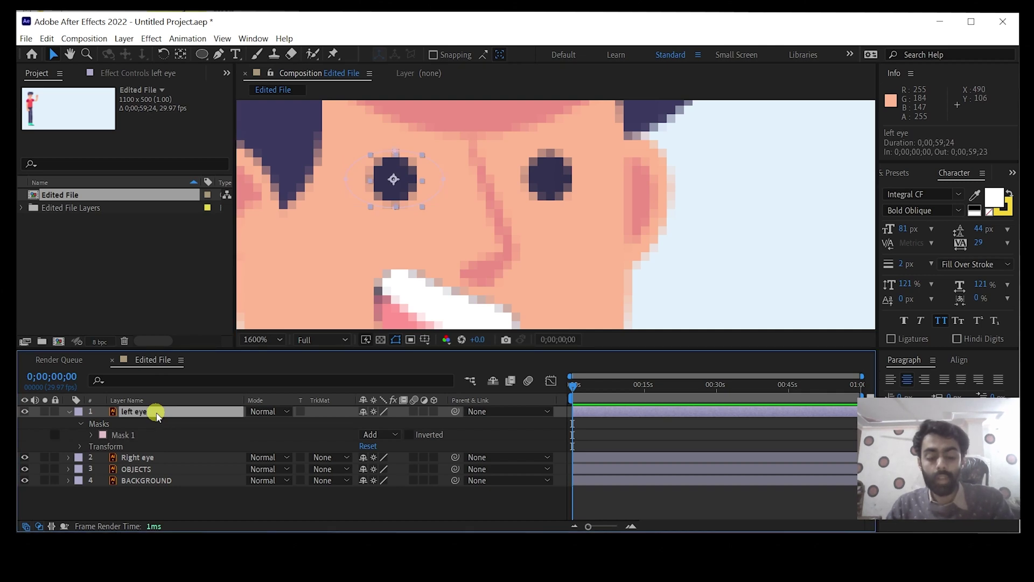
Set a left eye Mask Path keyframe at frame 0 and zoom the timeline to frames
key("m")
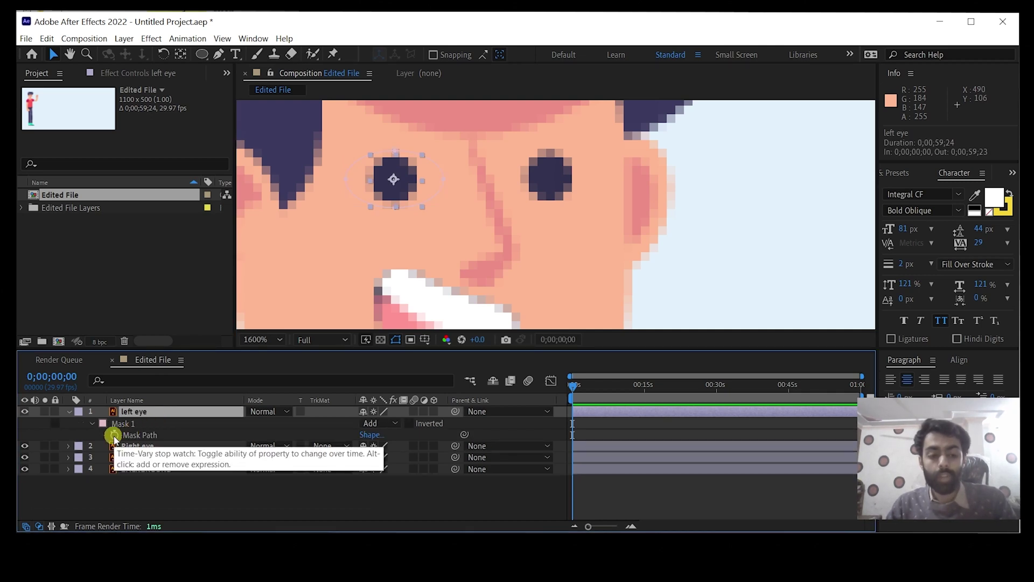
left_click(114, 435)
left_click(631, 526)
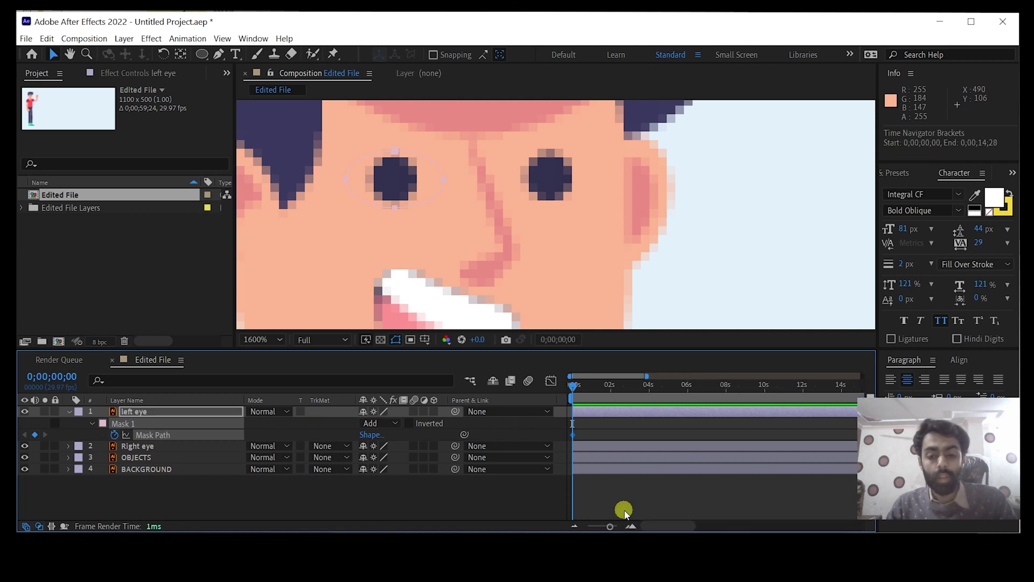
left_click(632, 527)
left_click(632, 527)
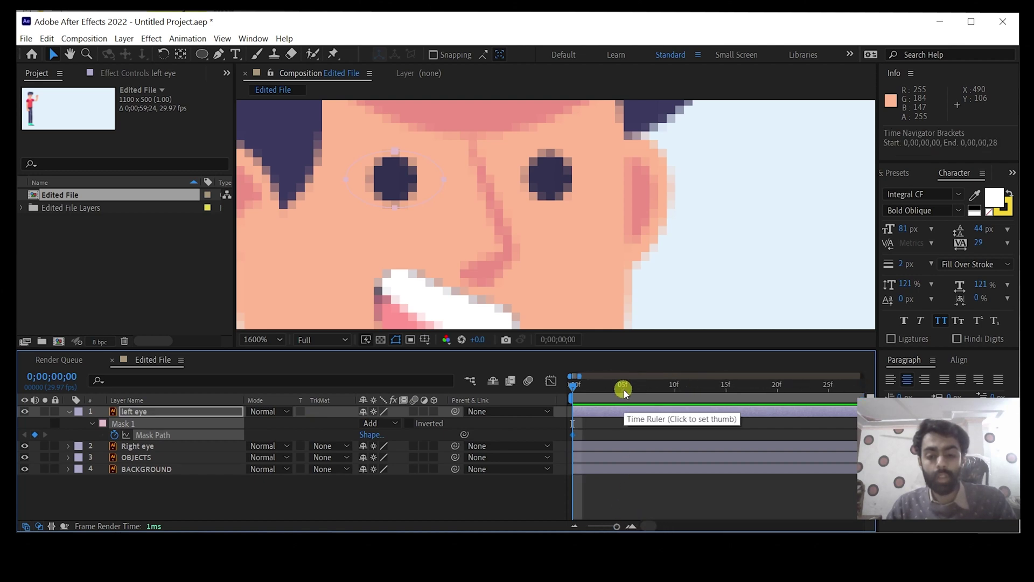
At frame 5, squash the left eye mask into a thin shut line
left_click_drag(573, 387, 584, 389)
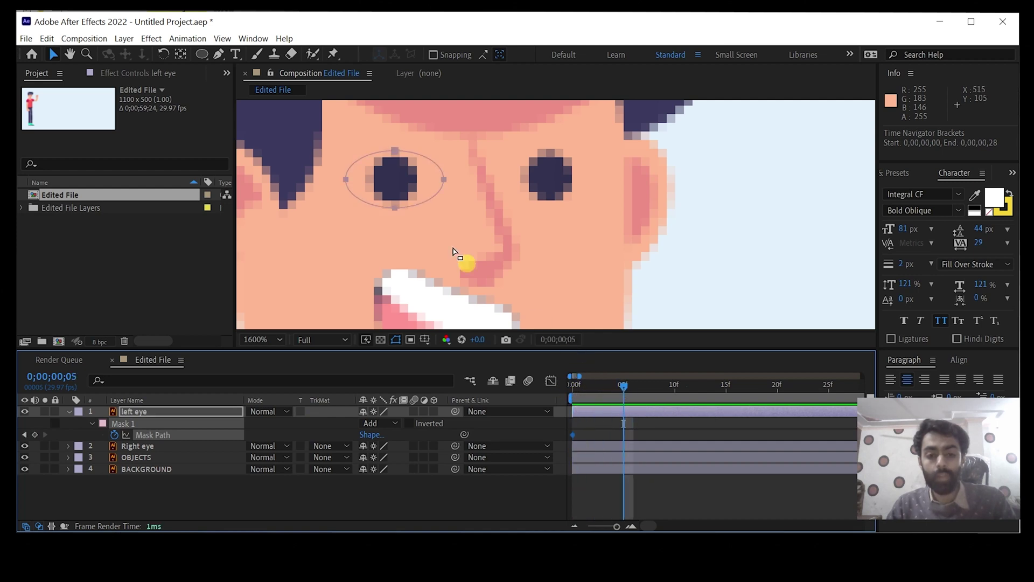
double_click(411, 178)
left_click_drag(396, 149, 396, 177)
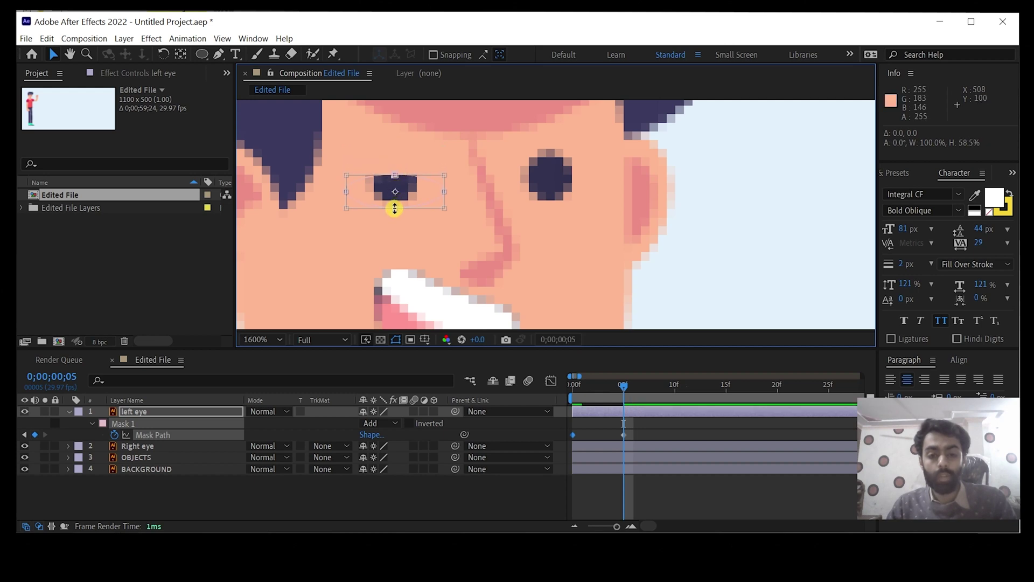
left_click_drag(395, 208, 395, 179)
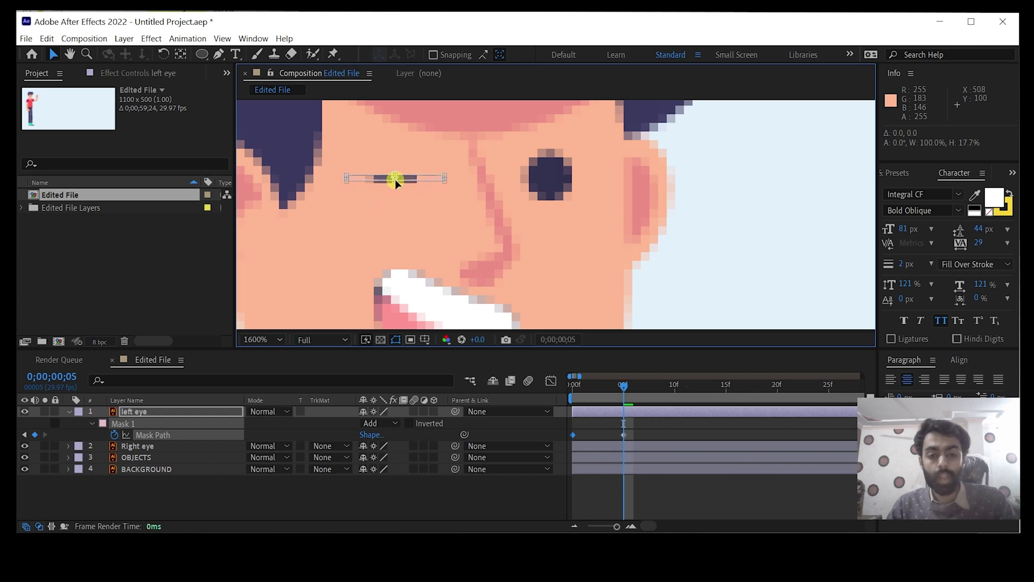
left_click(397, 494)
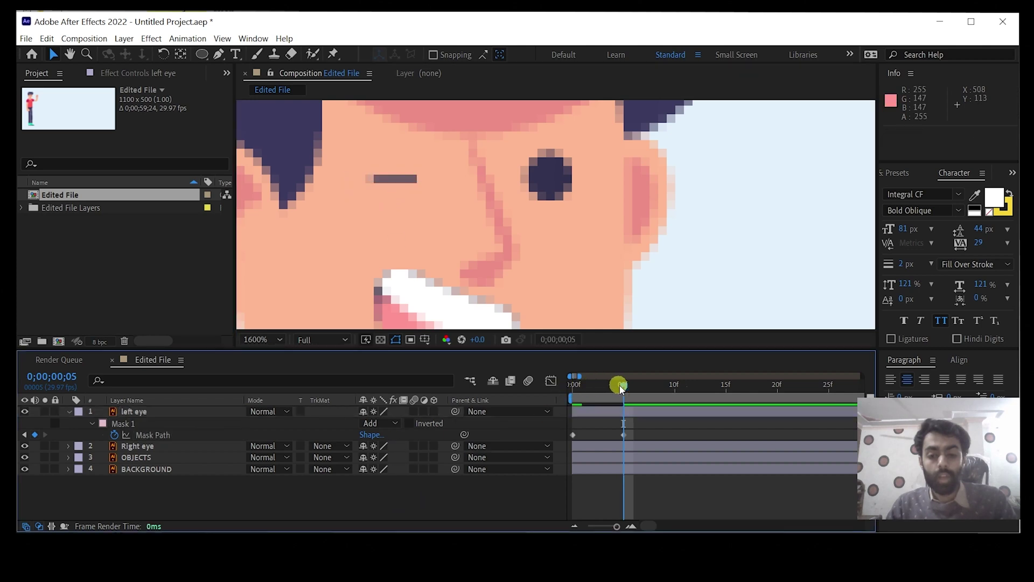
Copy the open-eye frame-0 keyframe onto a new Mask Path keyframe at frame 10
left_click_drag(621, 385, 667, 388)
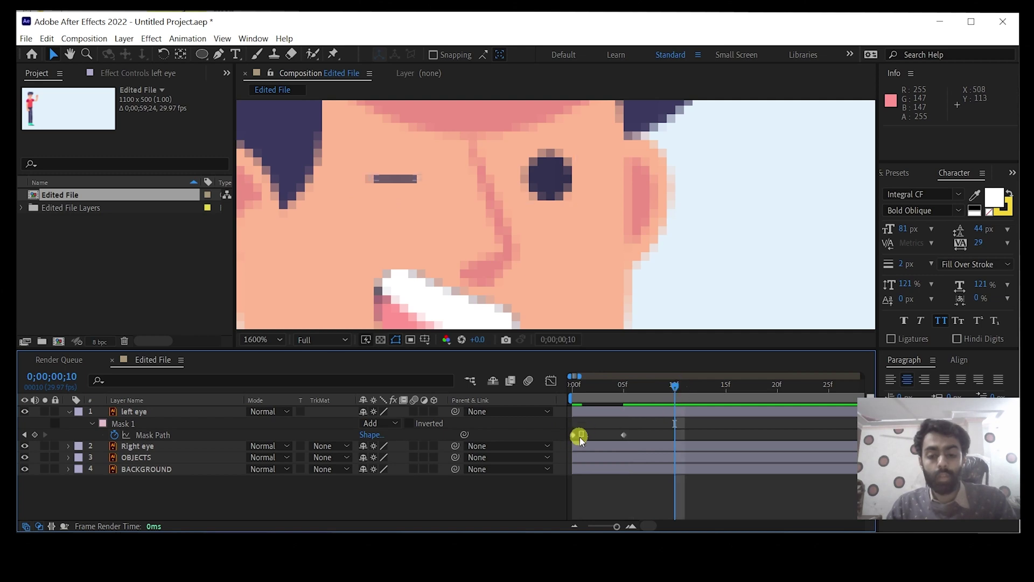
left_click(579, 435)
key("ctrl+c")
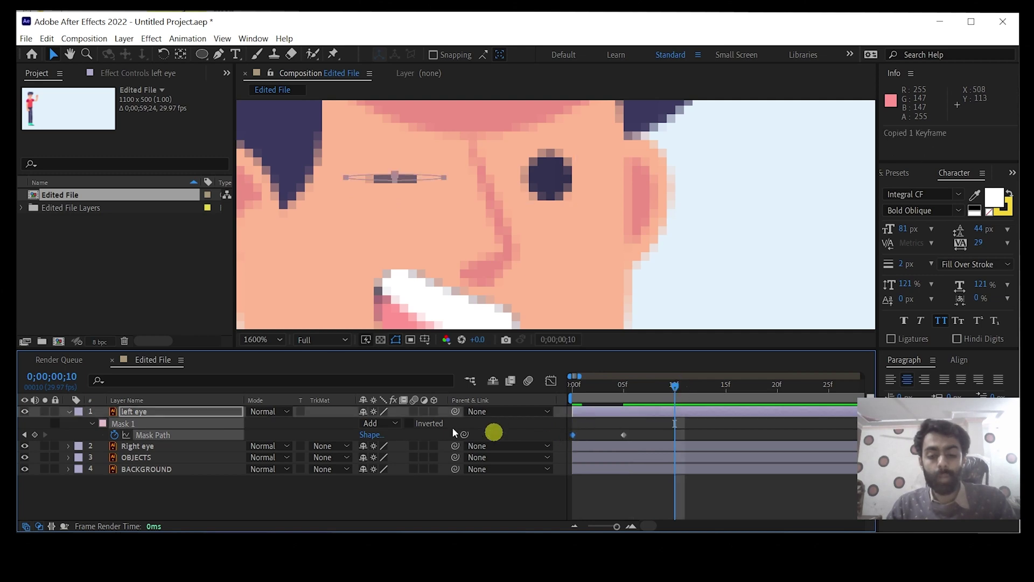
left_click(34, 435)
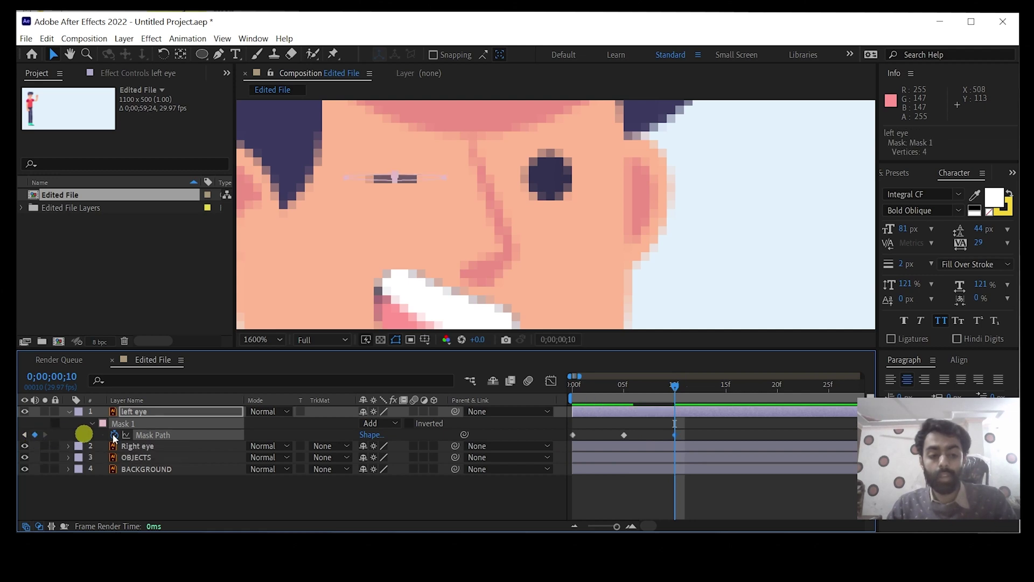
left_click(677, 424)
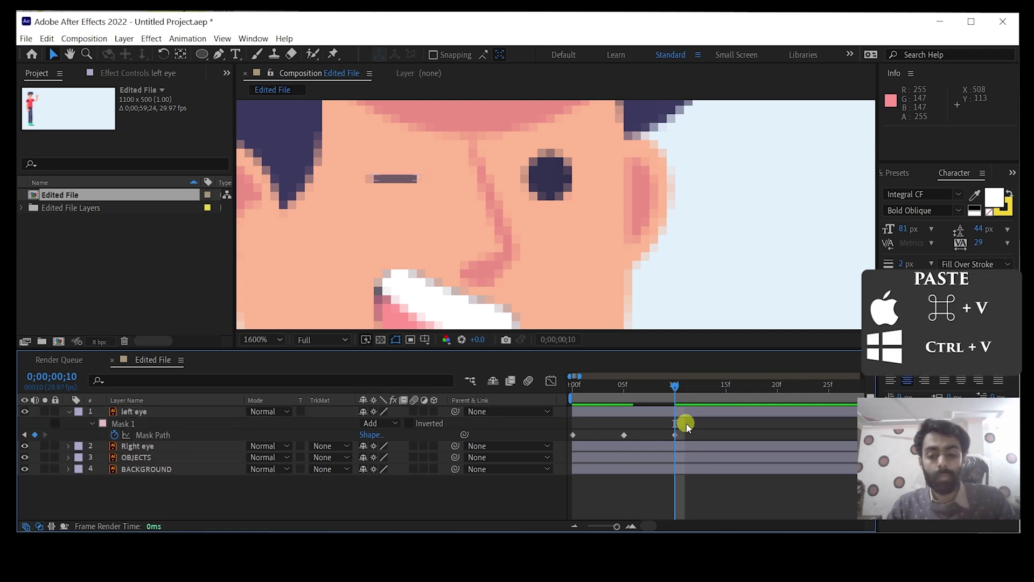
key("ctrl+v")
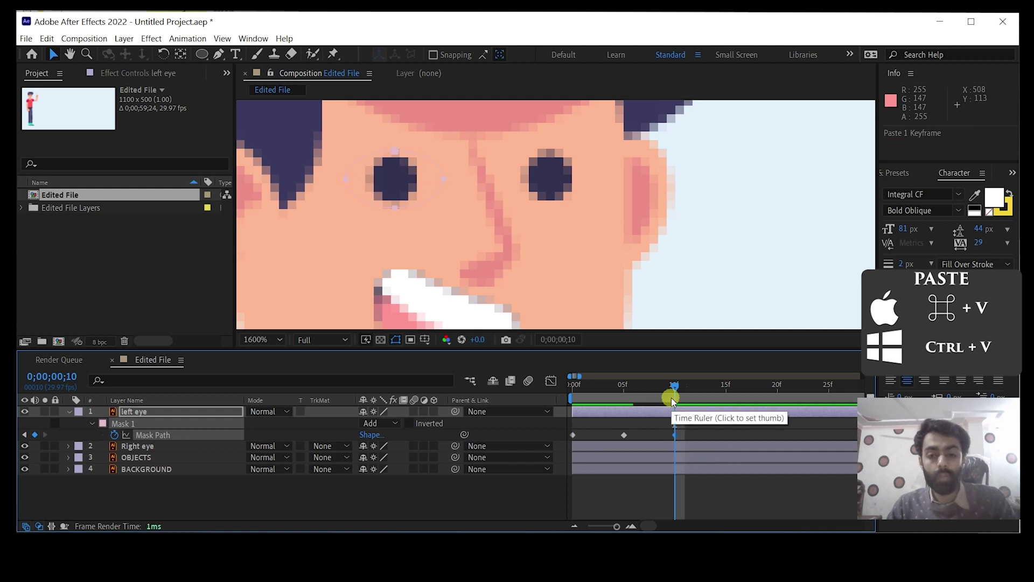
Return to frame 0 and preview the left eye blink on the full character
left_click_drag(673, 389, 572, 391)
left_click(607, 504)
scroll(428, 210, "down", 3)
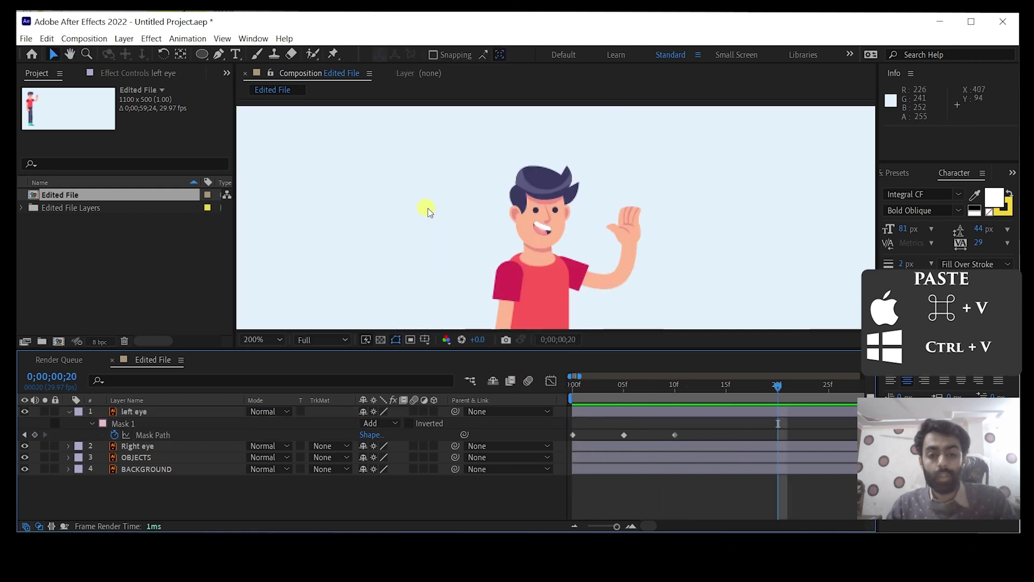
left_click(665, 384)
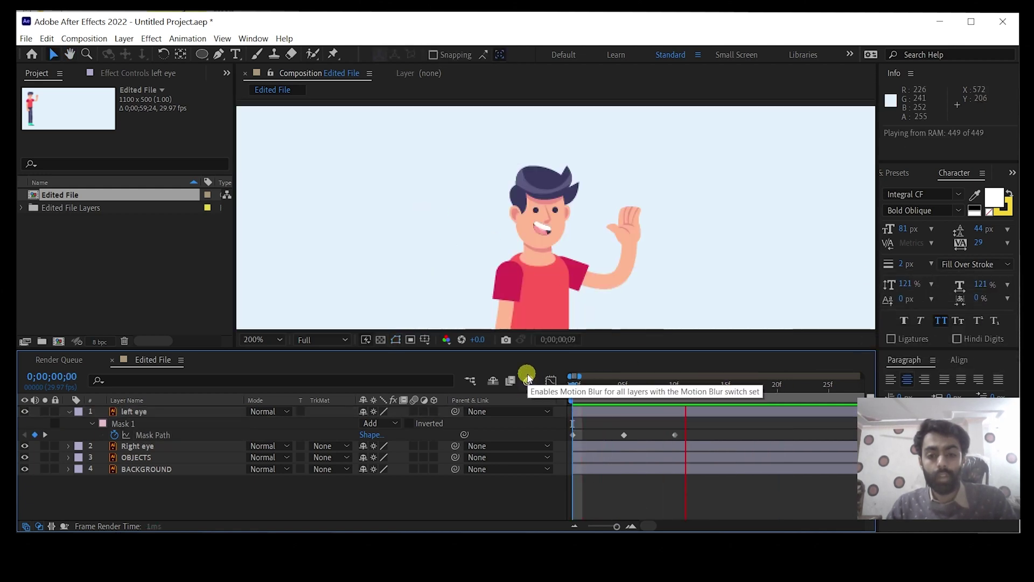
left_click(844, 387)
left_click_drag(844, 387, 550, 383)
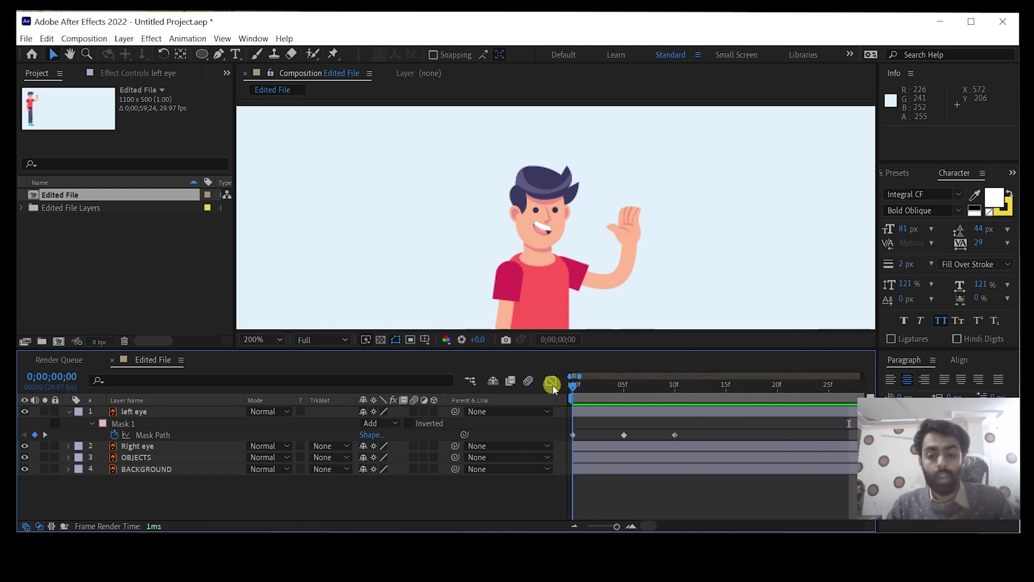
scroll(542, 205, "up", 2)
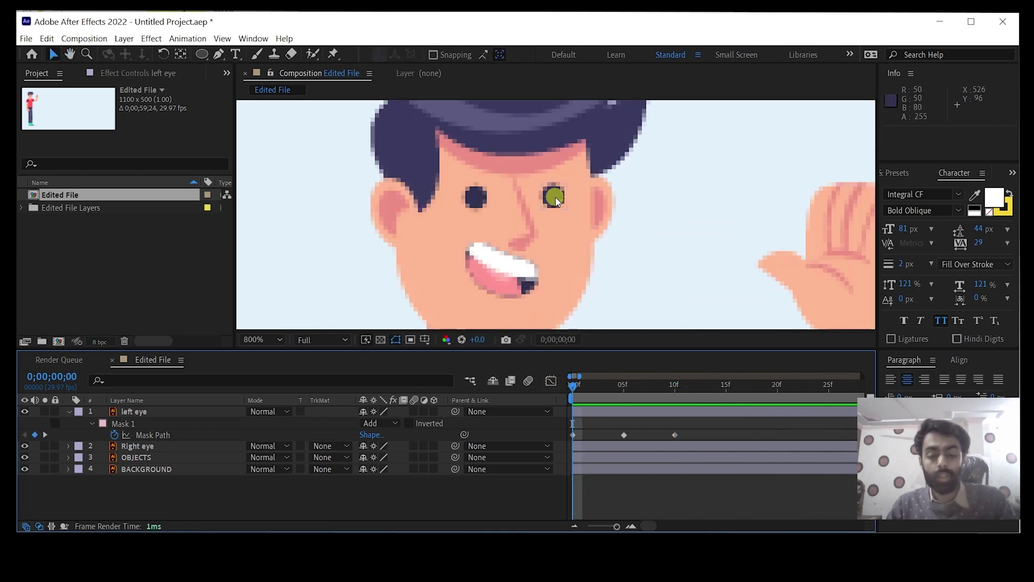
Draw an elliptical mask around the right eye and keyframe its Mask Path at frame 0
left_click(135, 446)
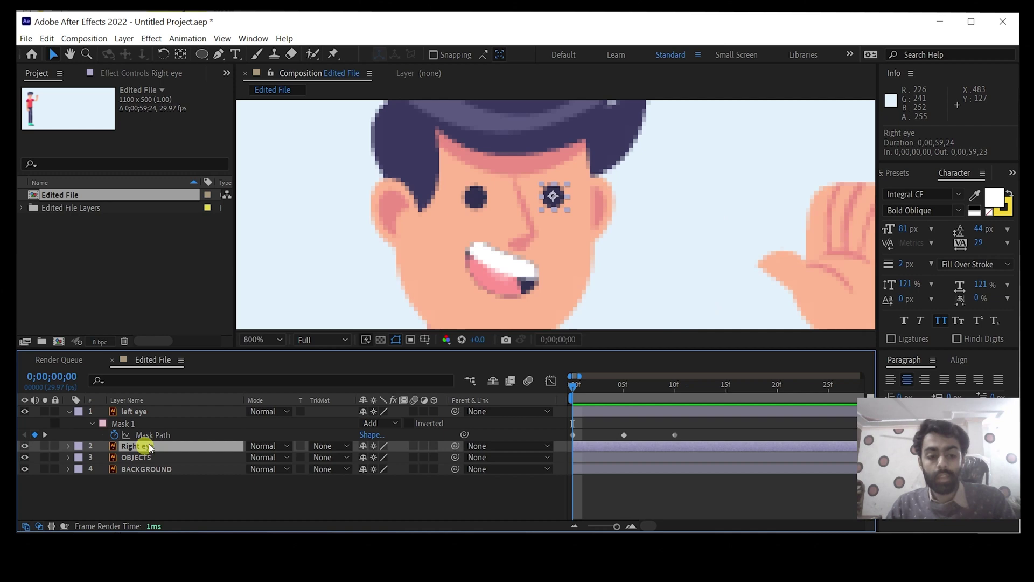
left_click(202, 54)
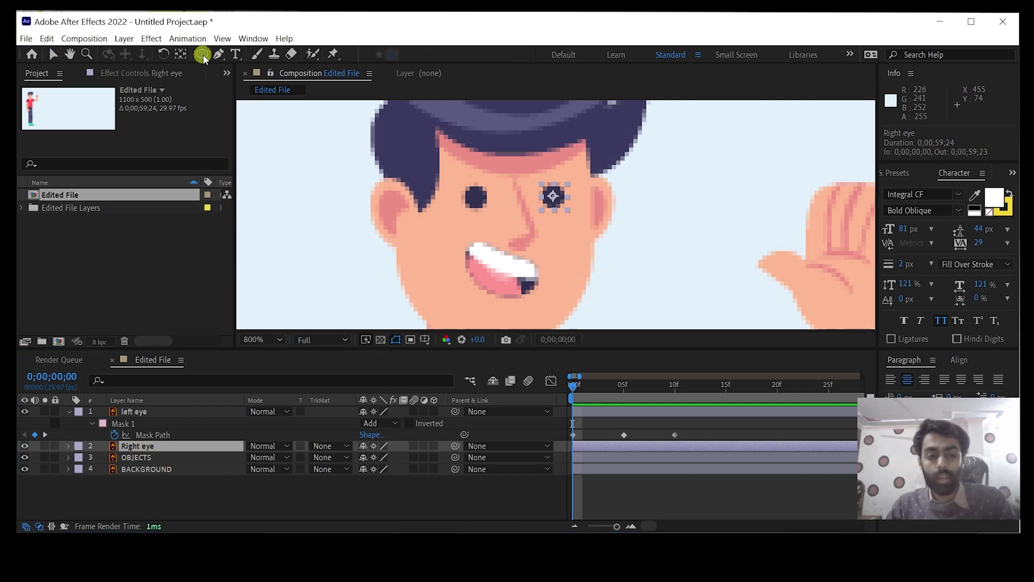
left_click_drag(555, 193, 575, 209)
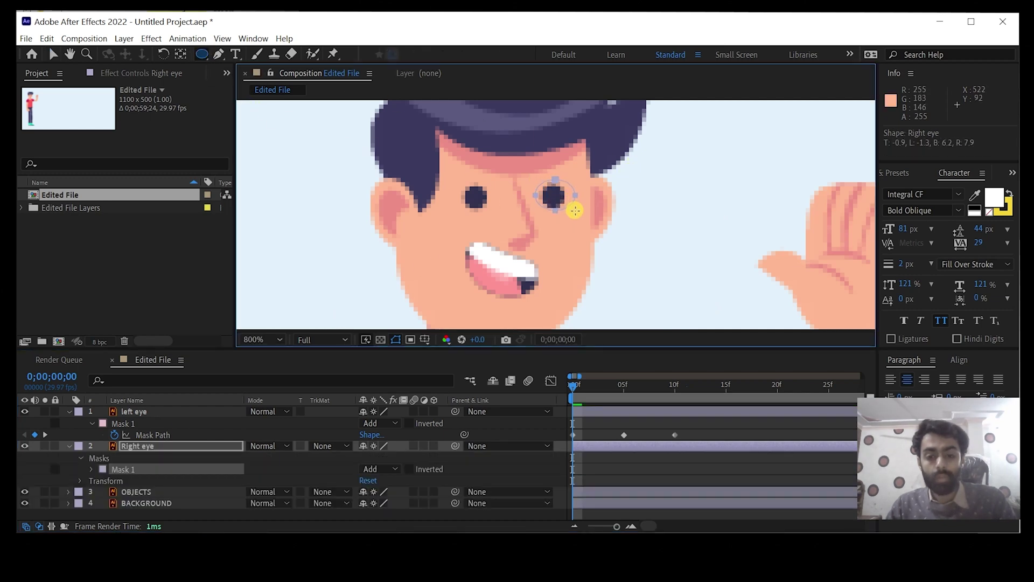
left_click(575, 390)
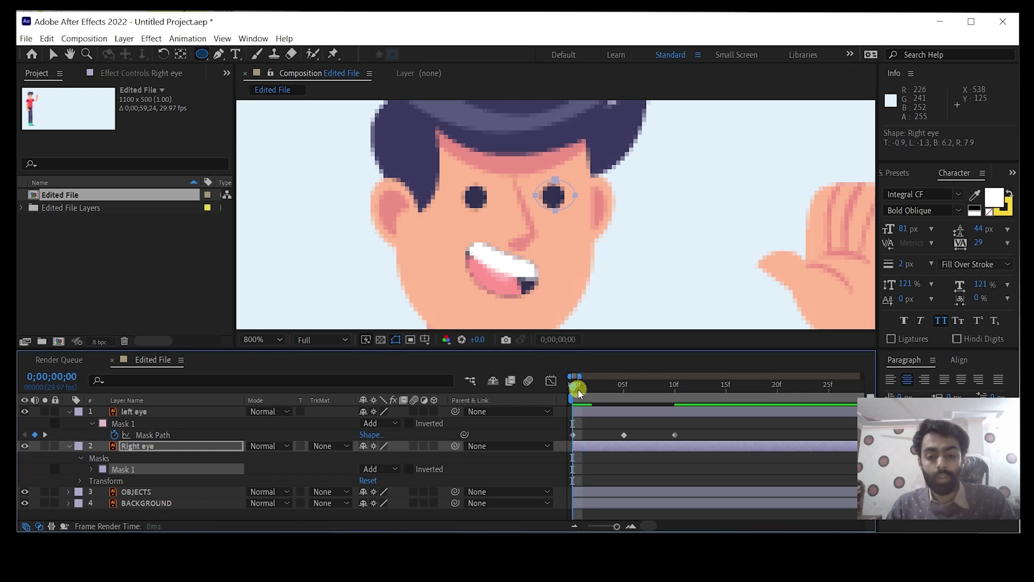
left_click(137, 447)
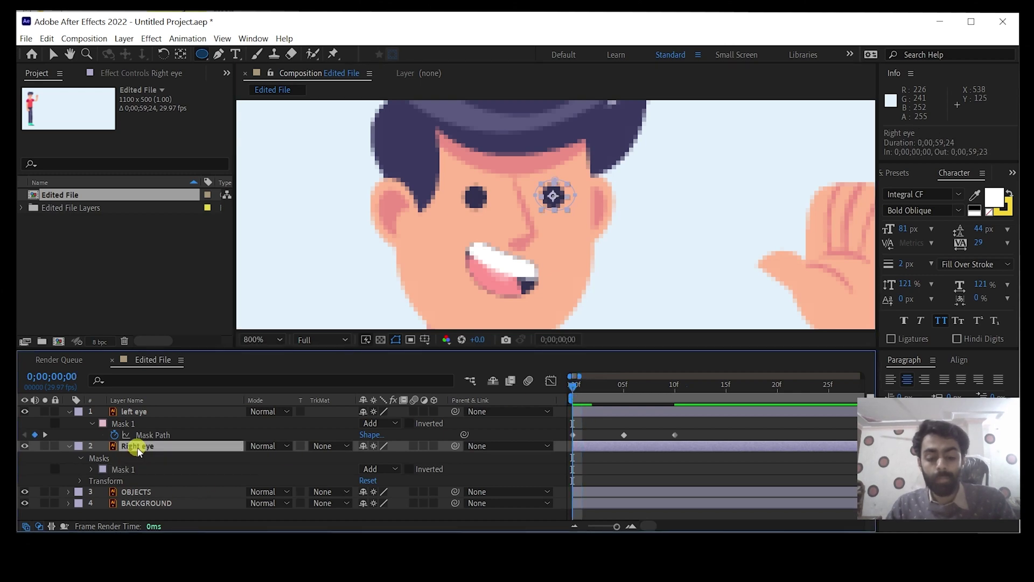
key("m")
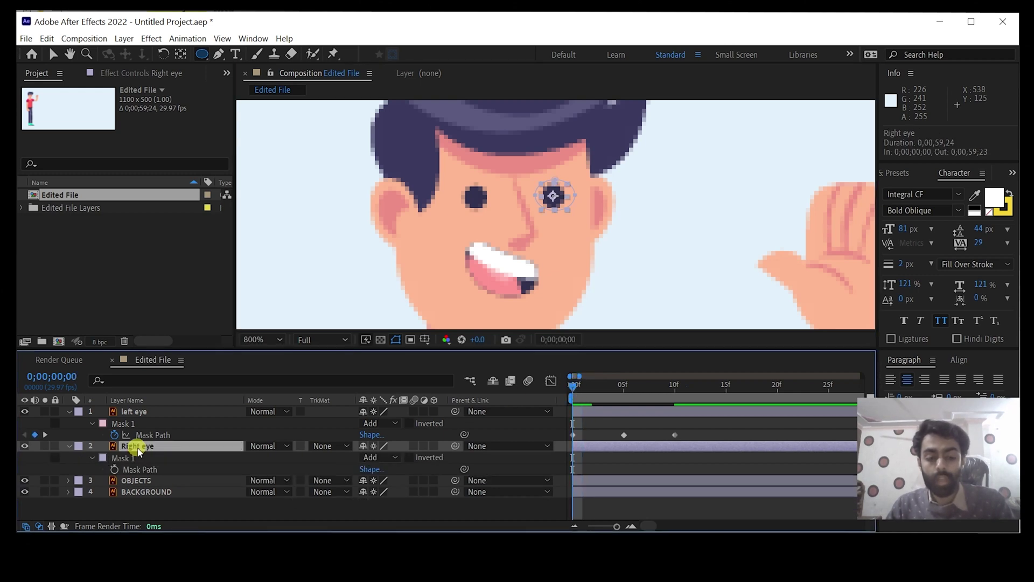
left_click(114, 470)
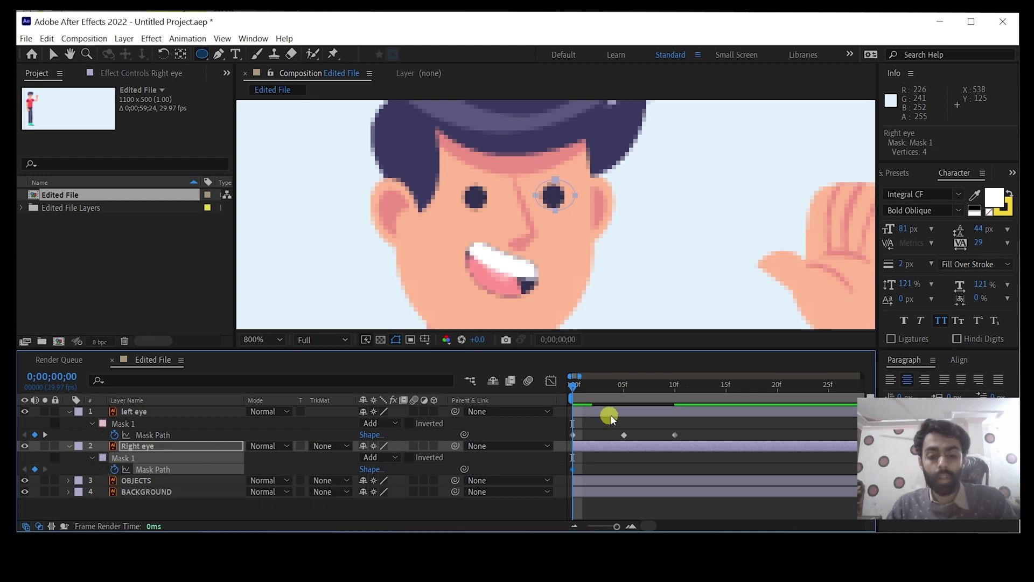
At frame 5, squash the right eye mask into a shut slit
left_click_drag(573, 386, 625, 386)
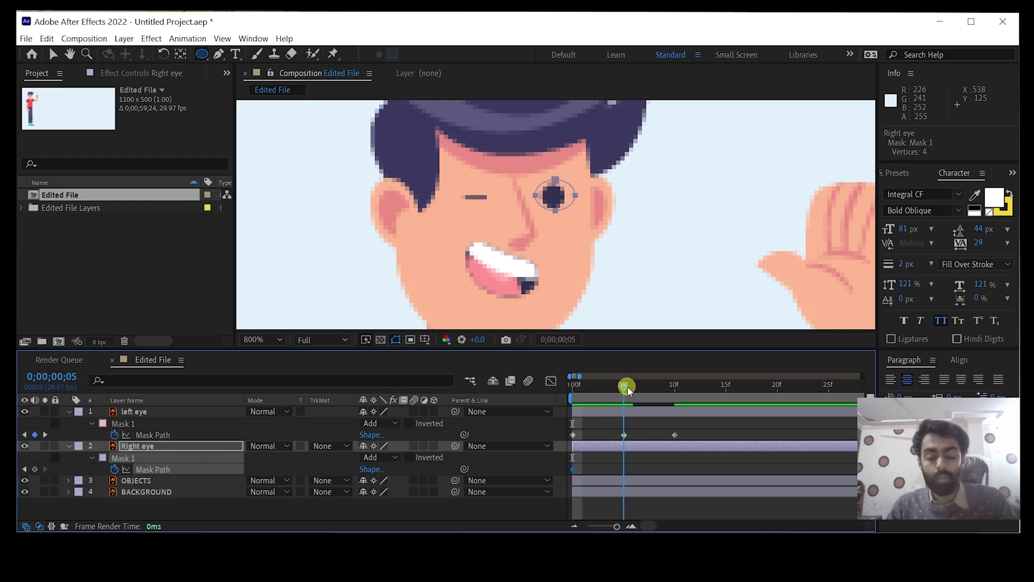
scroll(558, 219, "up", 1)
key("v")
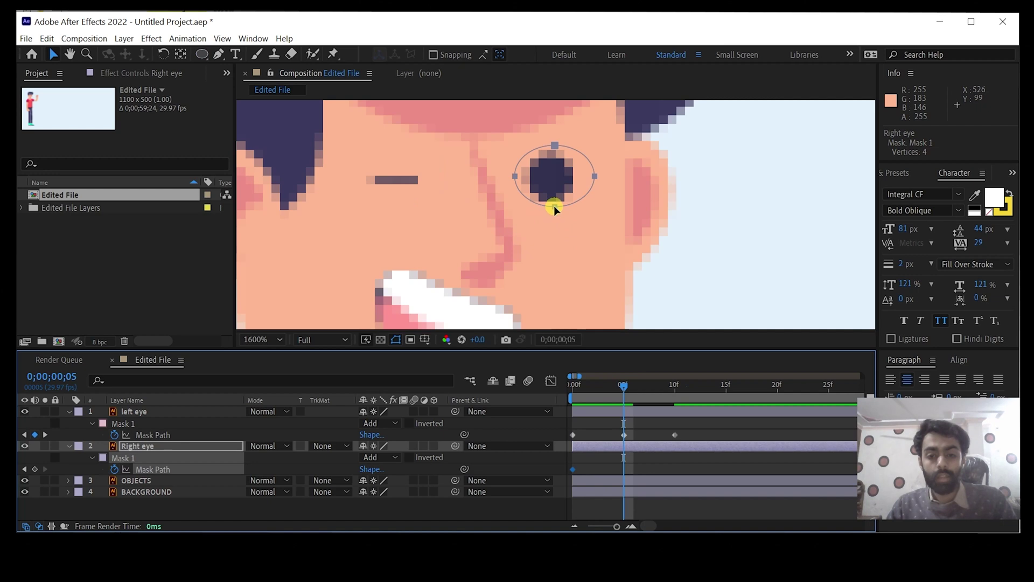
double_click(555, 208)
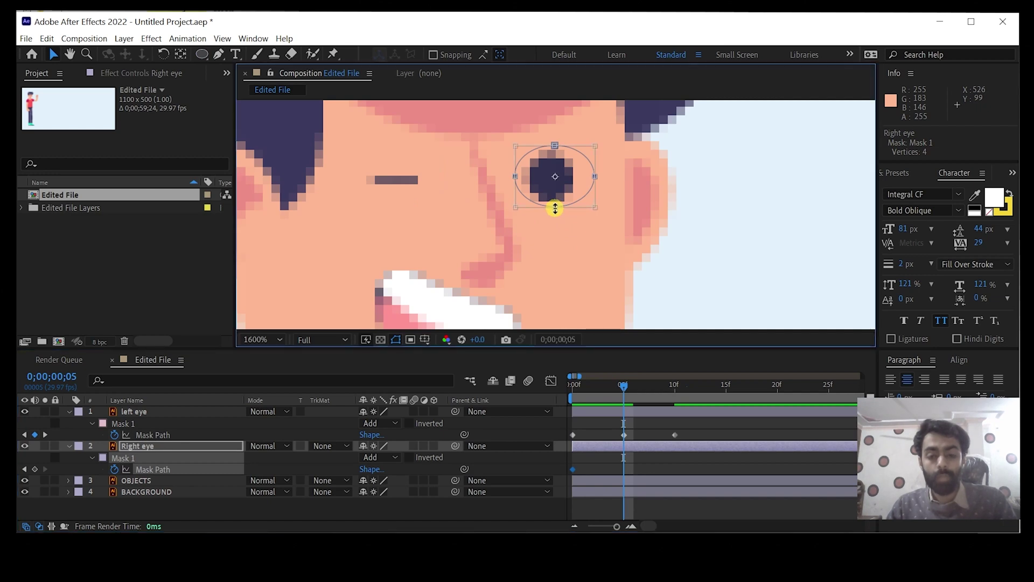
left_click_drag(555, 207, 554, 194)
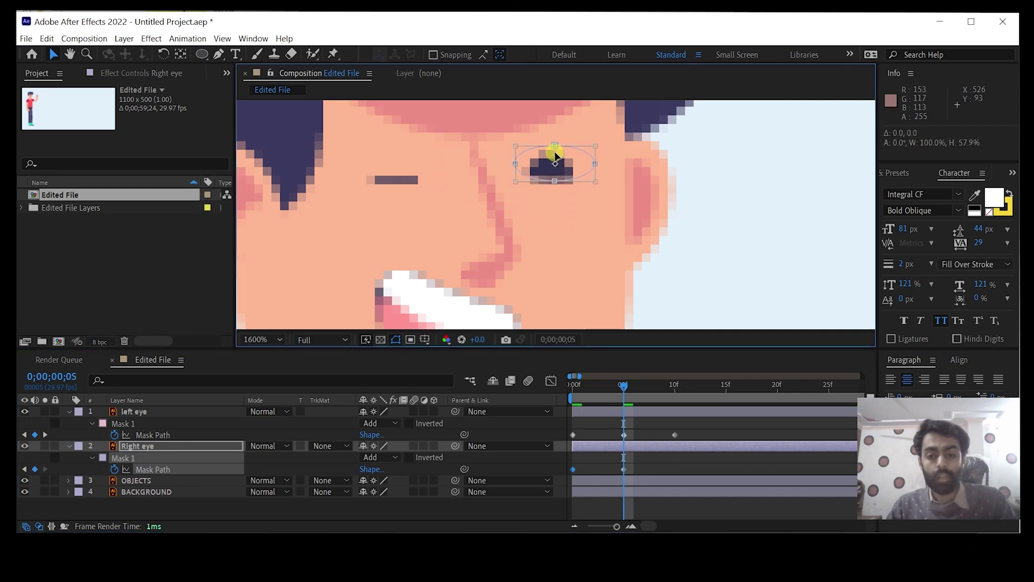
left_click_drag(554, 146, 556, 164)
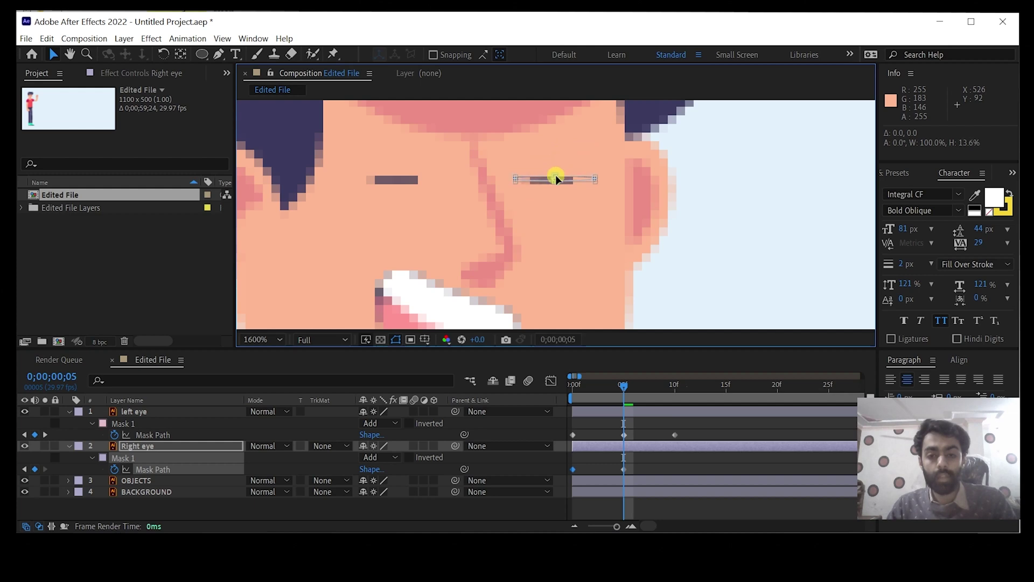
left_click(651, 467)
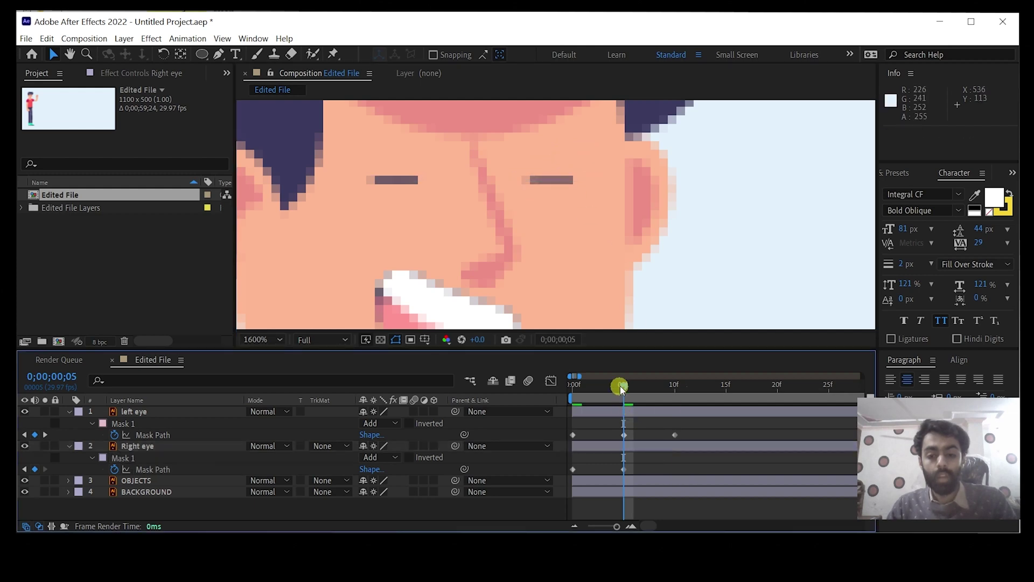
Paste the open right-eye frame-0 shape onto a new keyframe at frame 10
left_click_drag(625, 387, 665, 389)
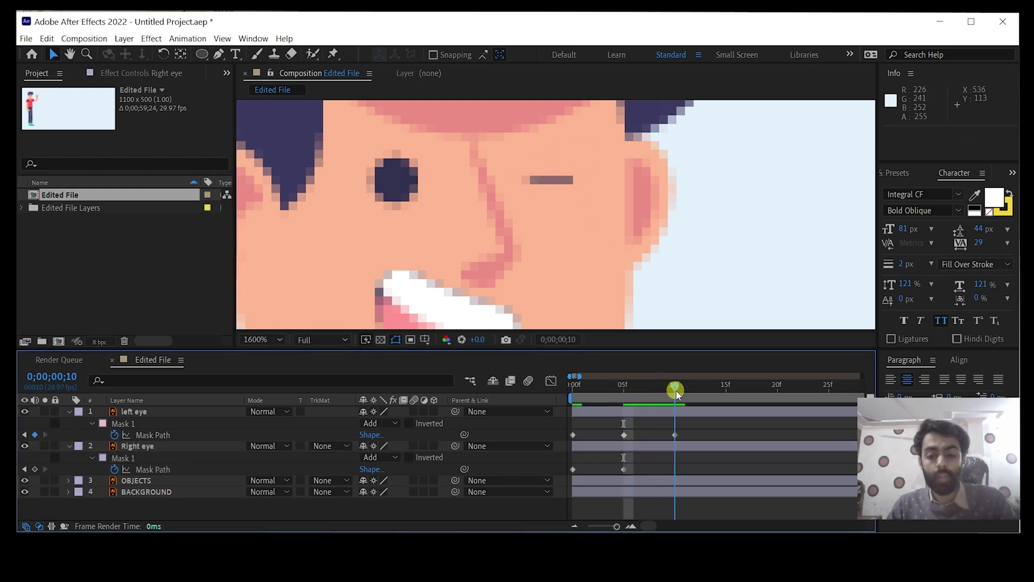
left_click(573, 469)
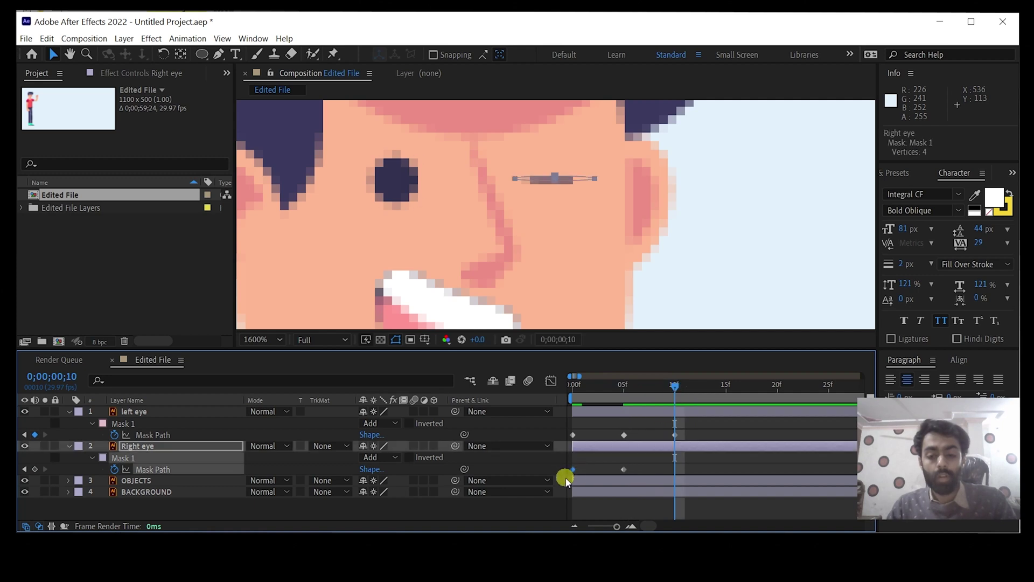
key("ctrl+c")
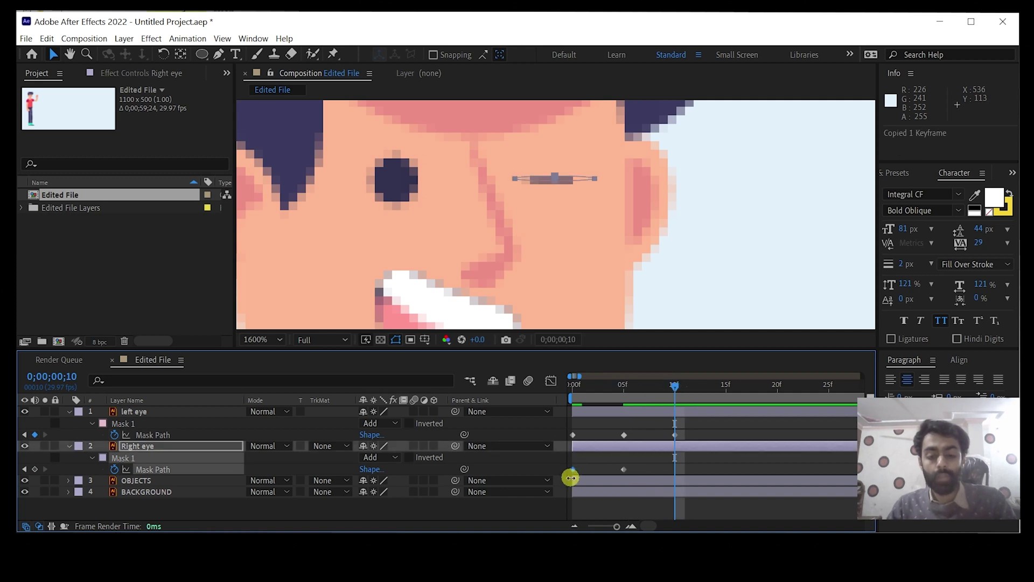
left_click(34, 469)
left_click(675, 470)
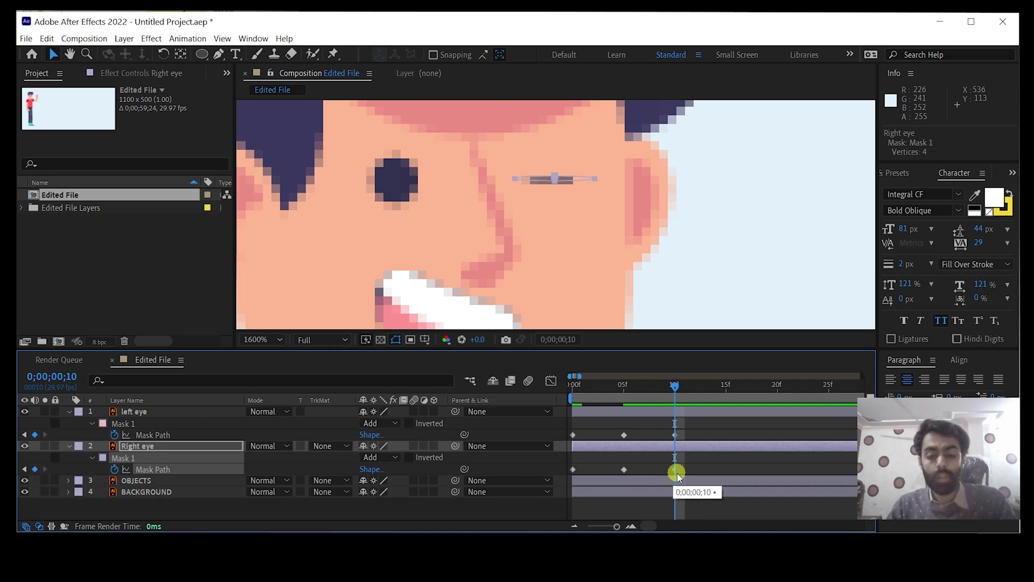
key("ctrl+v")
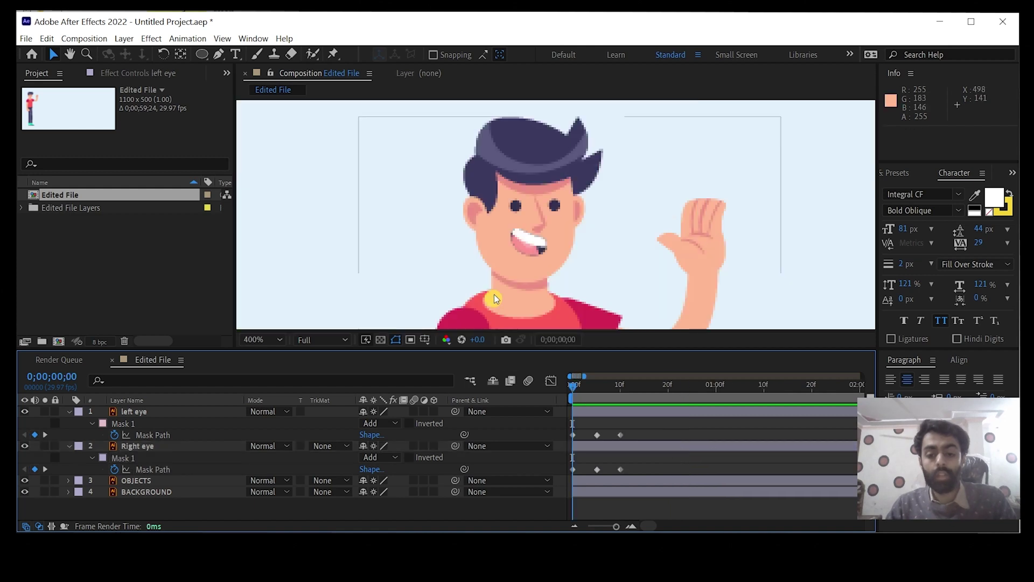
Add a Mask Path keyframe at 0;00;00;20 on both the left eye and Right eye
key("v")
left_click_drag(670, 384, 623, 388)
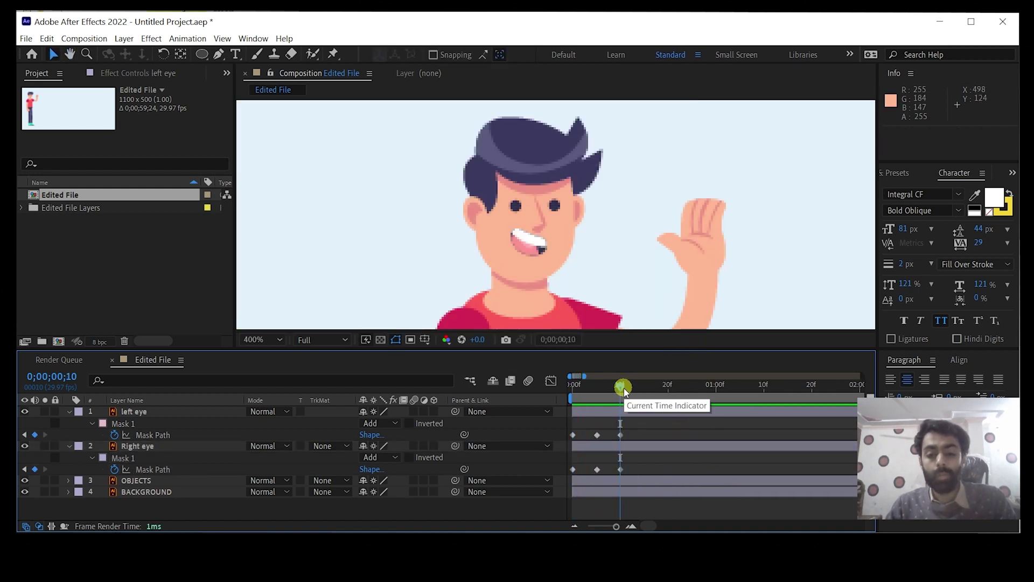
left_click_drag(622, 385, 668, 386)
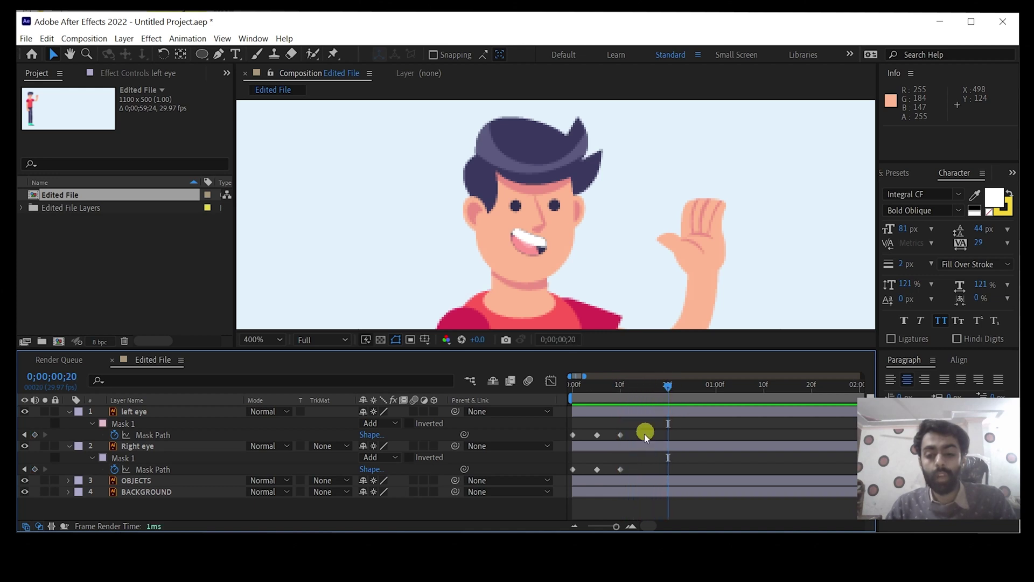
left_click(35, 434)
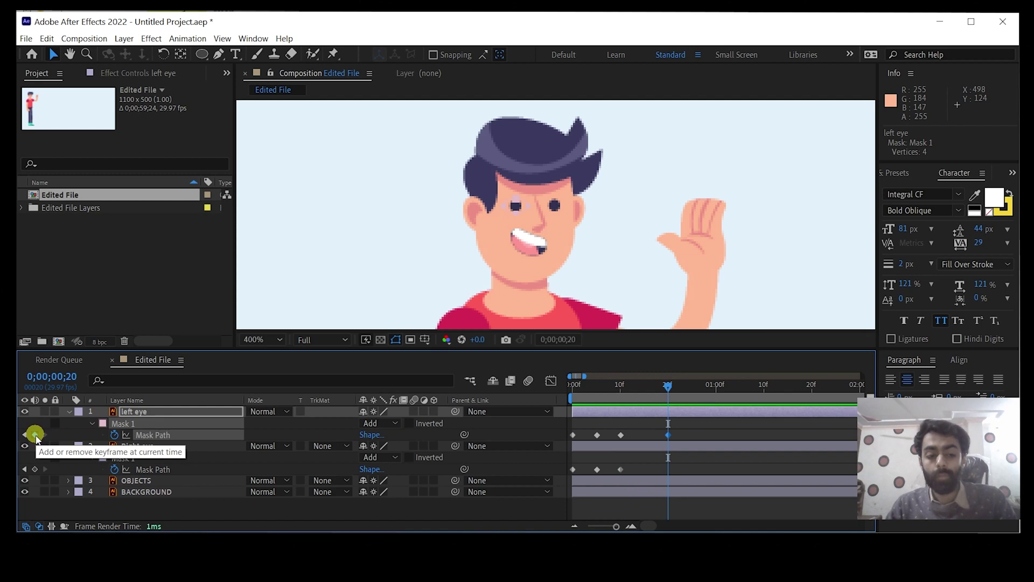
left_click(35, 469)
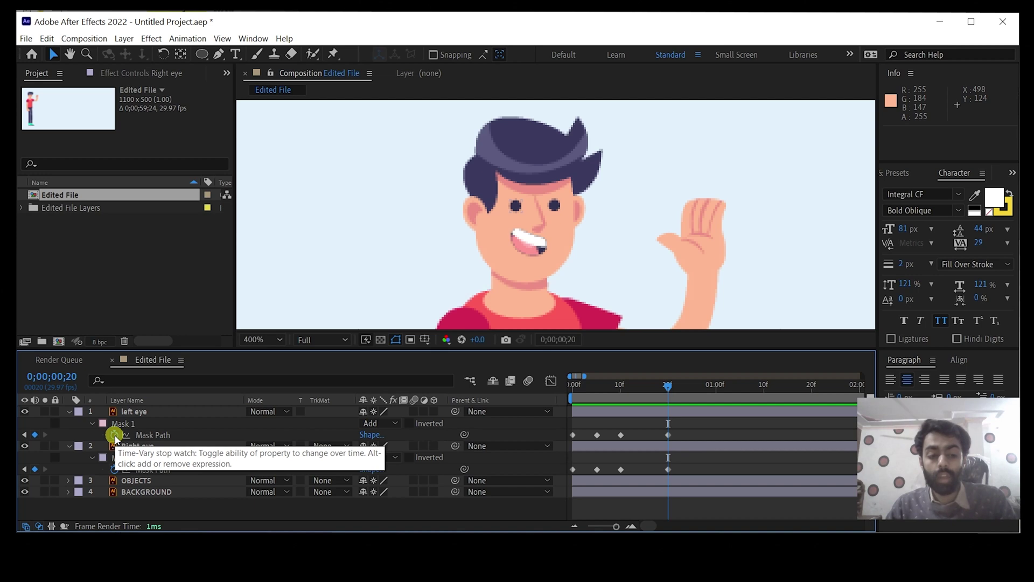
Replace the left eye Mask Path's default expression with valueAtTime(time % key(numKeys).time)
left_click(115, 435, "alt")
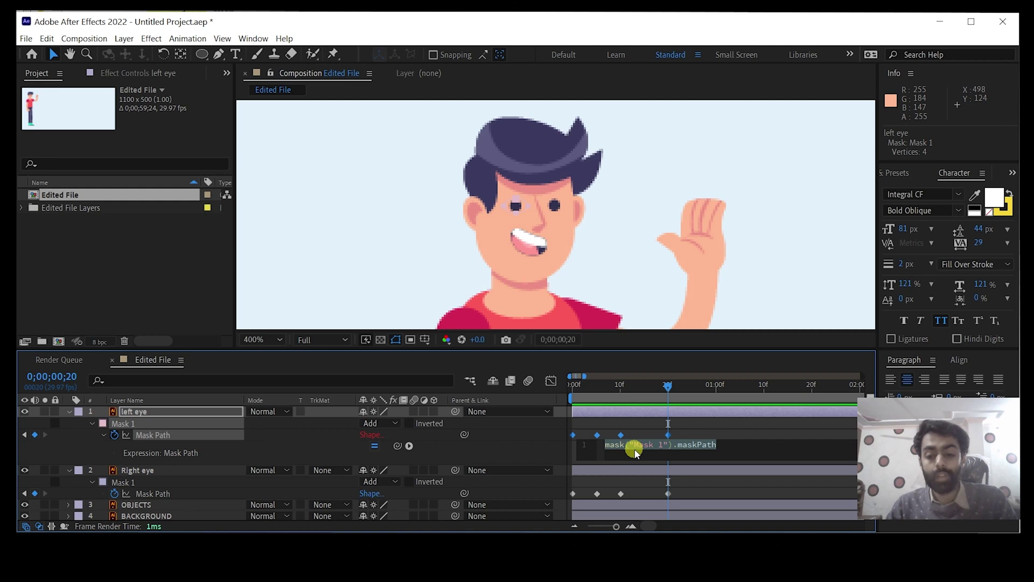
left_click_drag(720, 444, 589, 448)
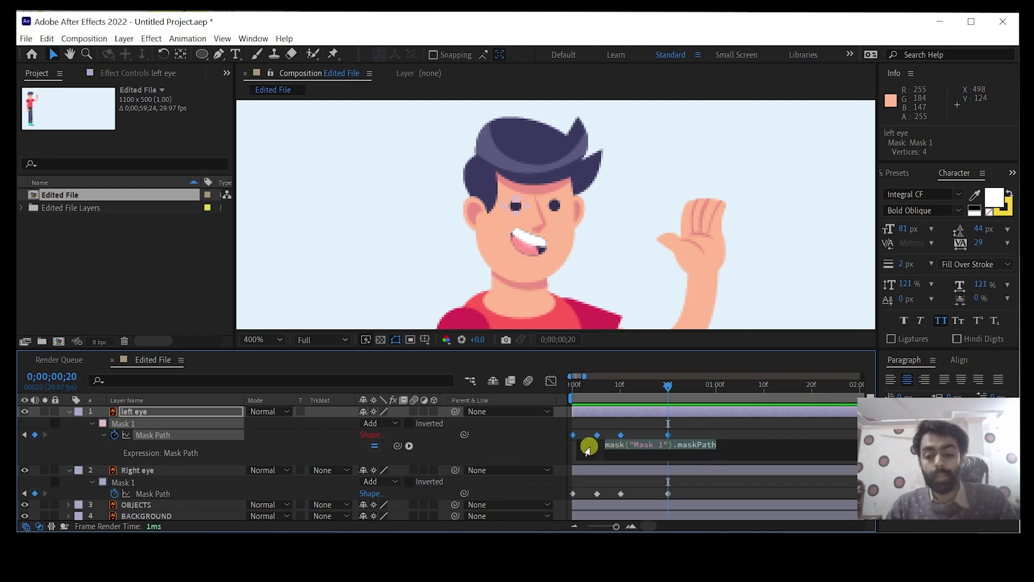
key("ctrl+v")
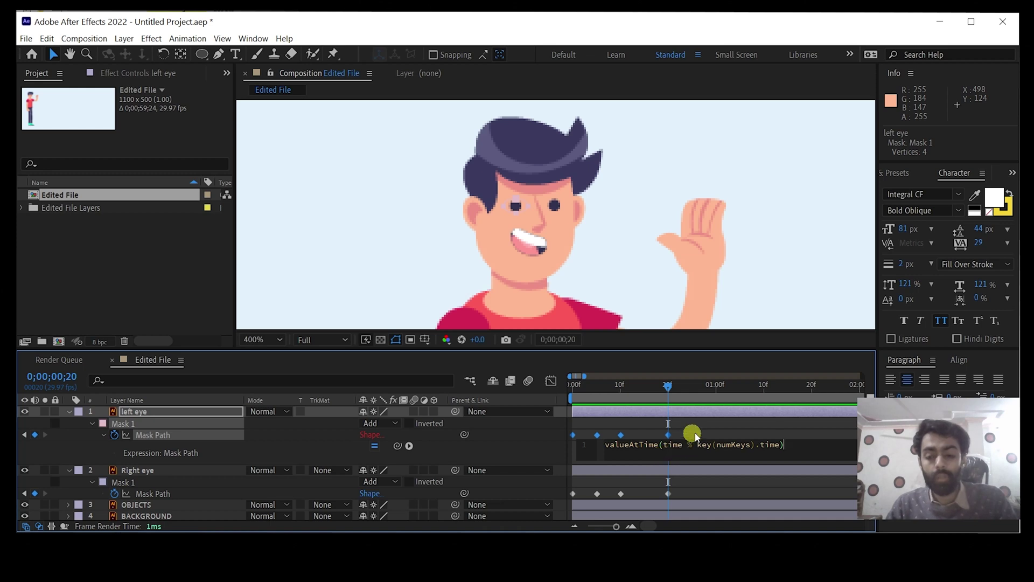
left_click(697, 432)
Rewind to the start and preview the left eye's looping blink
left_click_drag(669, 387, 549, 385)
key("space")
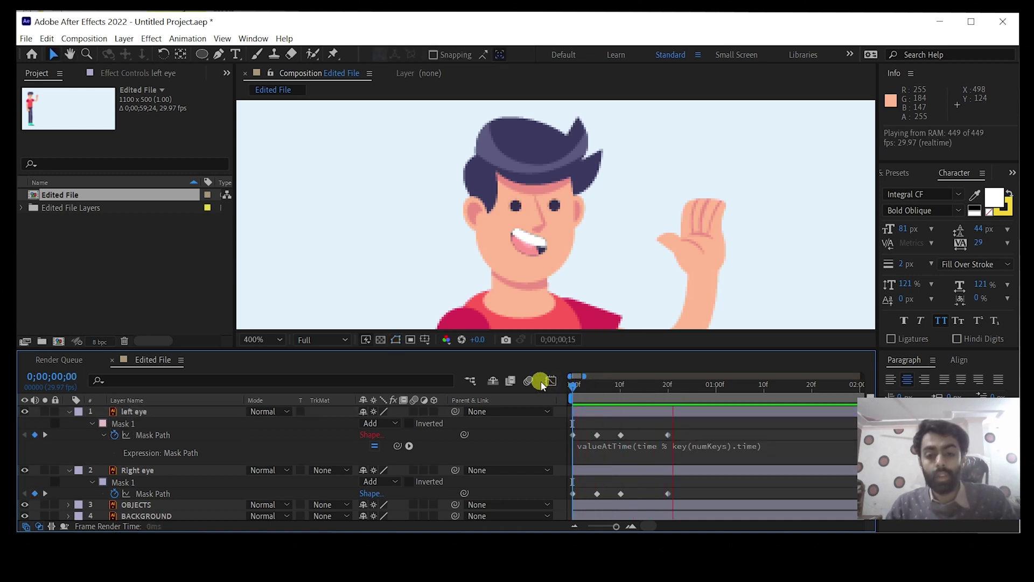
key("space")
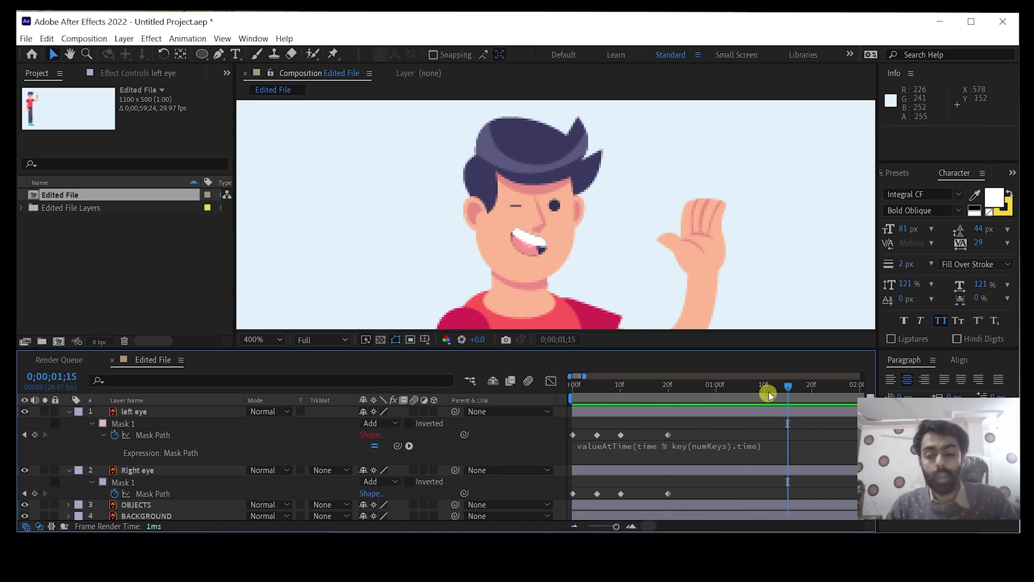
key("space")
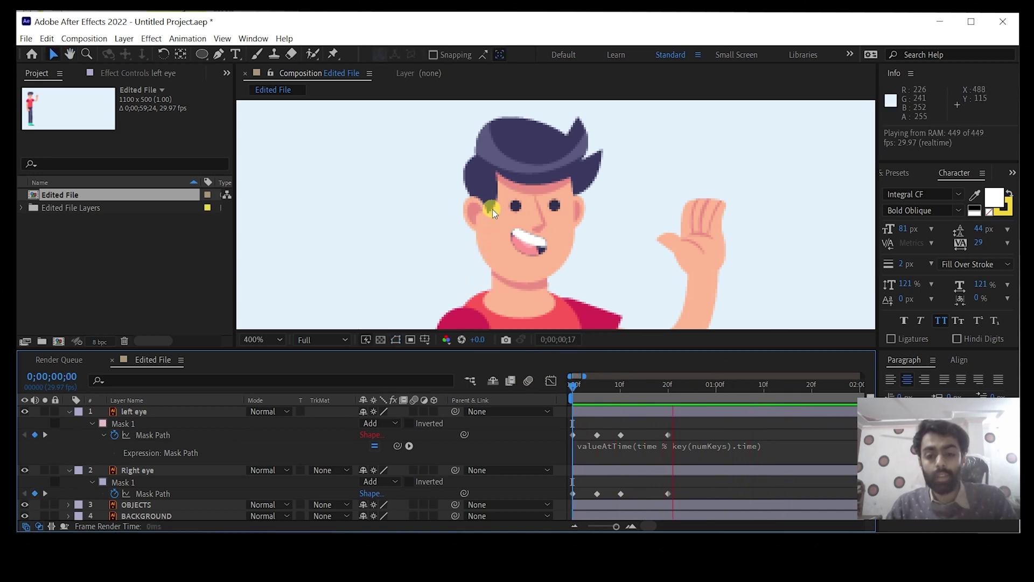
left_click(635, 478)
left_click_drag(820, 385, 519, 386)
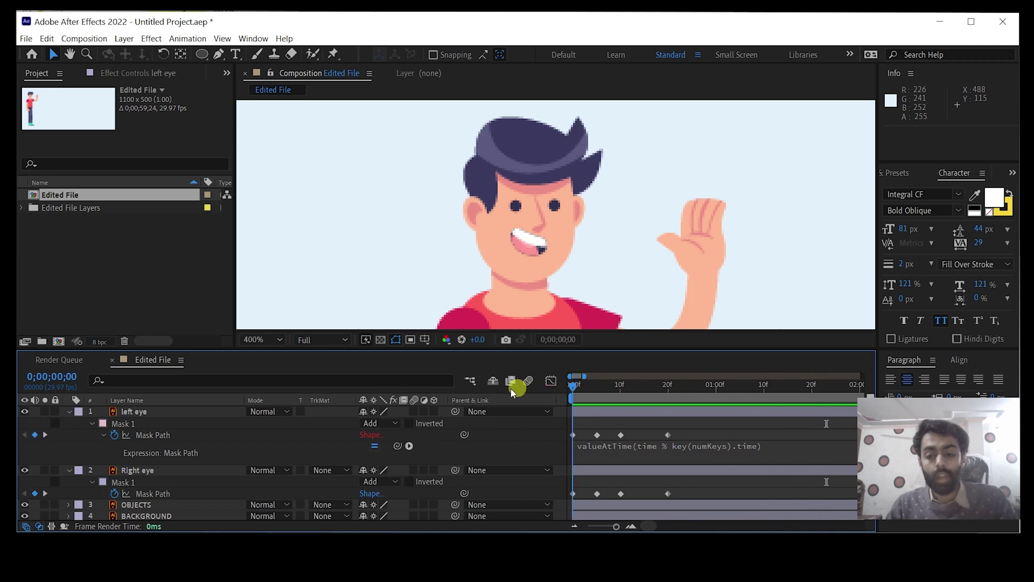
Give the Right eye Mask Path the expression valueAtTime(time % key(numKeys).time)
left_click(115, 492, "alt")
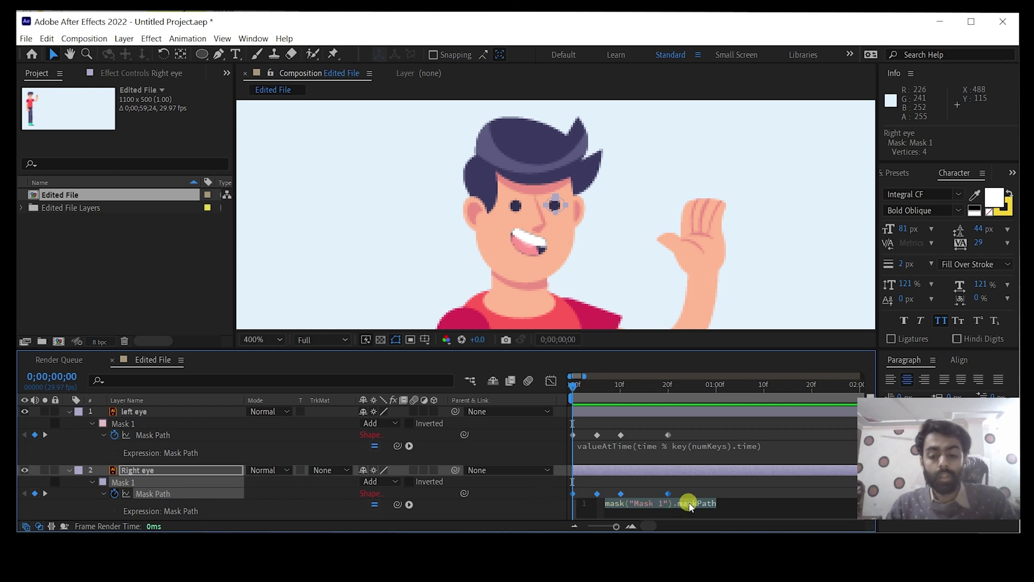
key("BackSpace")
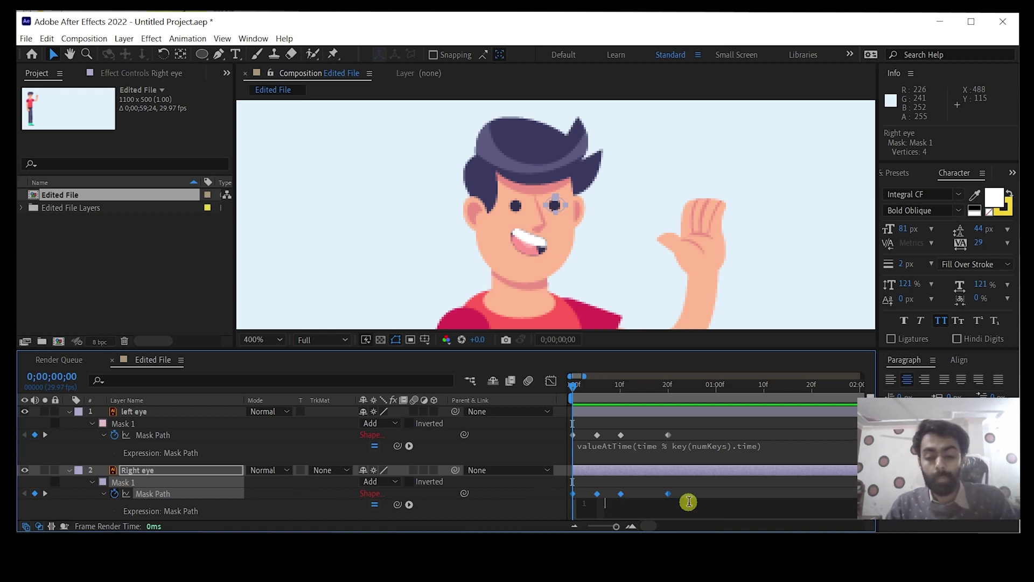
key("ctrl+v")
left_click(695, 491)
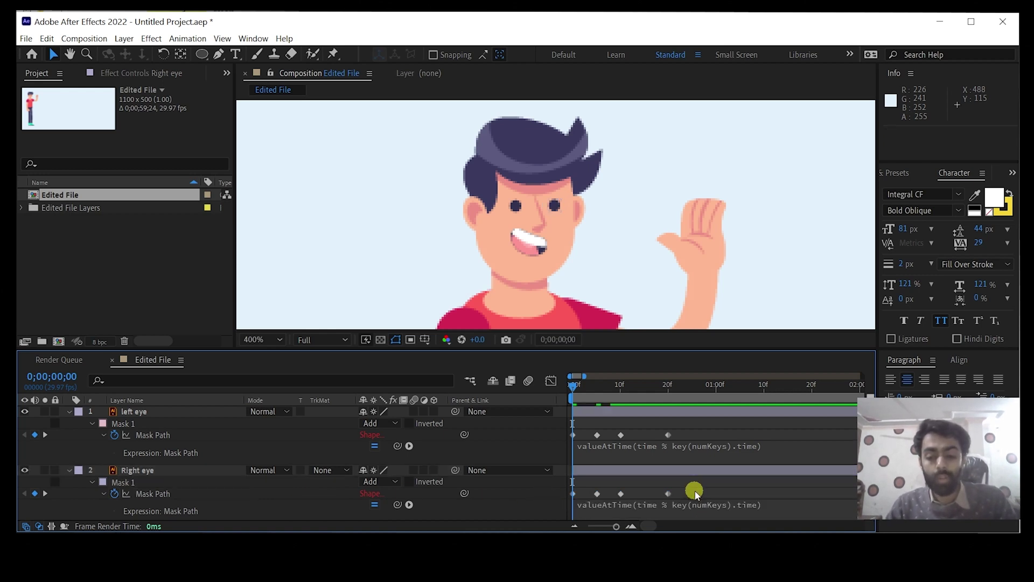
Preview both eyes blinking, then jump to the last keyframe at 0;00;00;20
key("space")
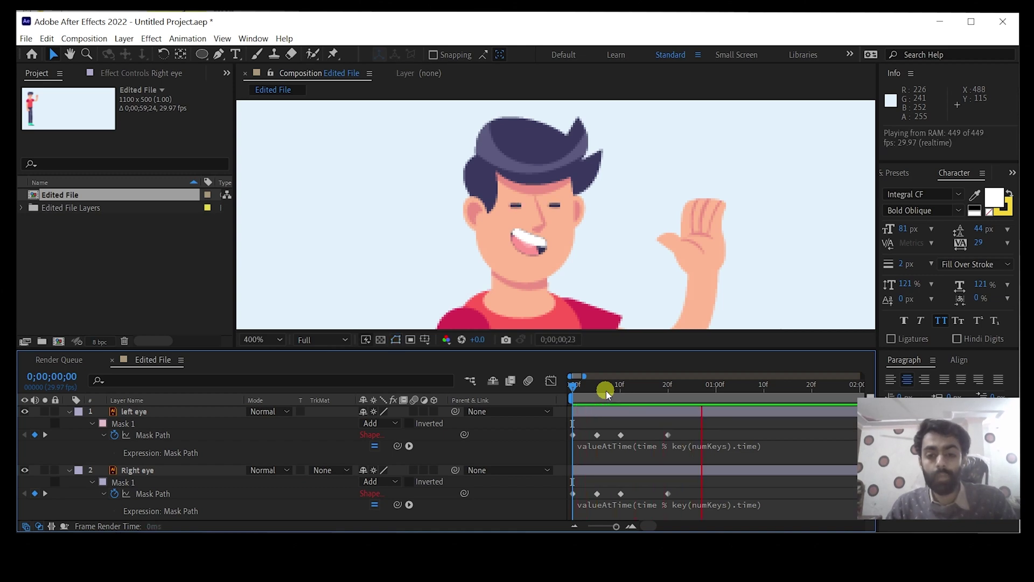
key("space")
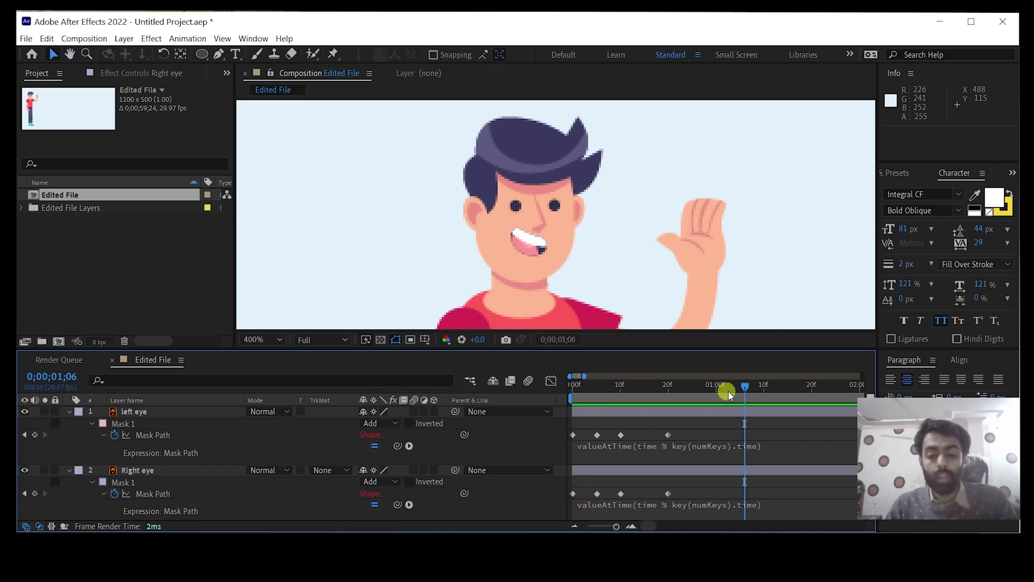
key("space")
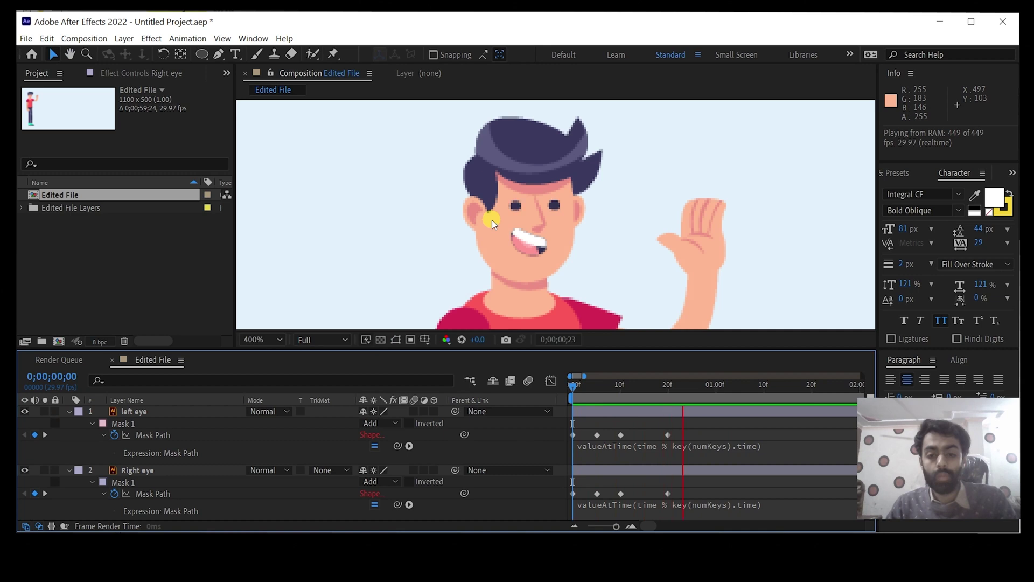
key("space")
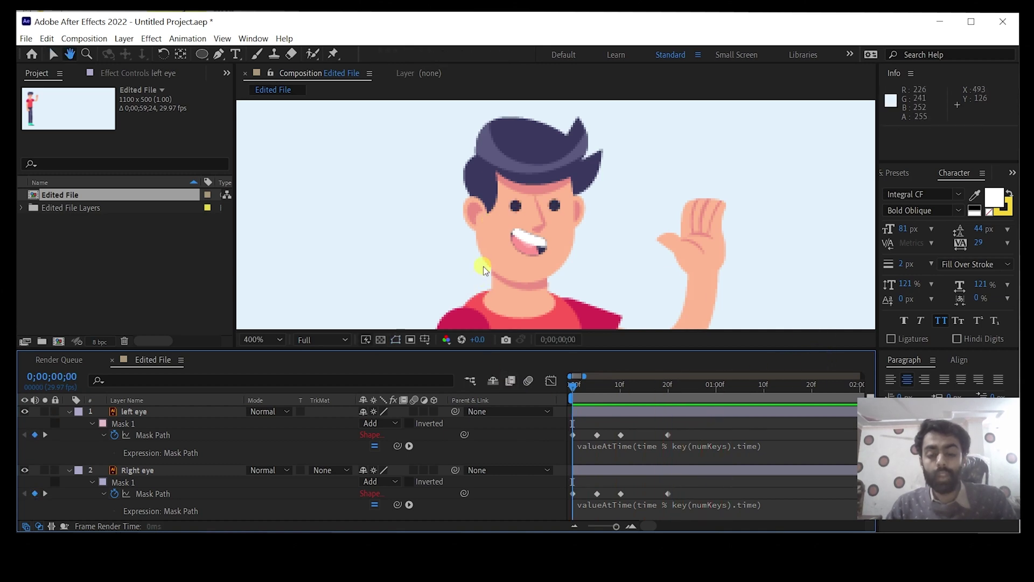
key("space")
key("space")
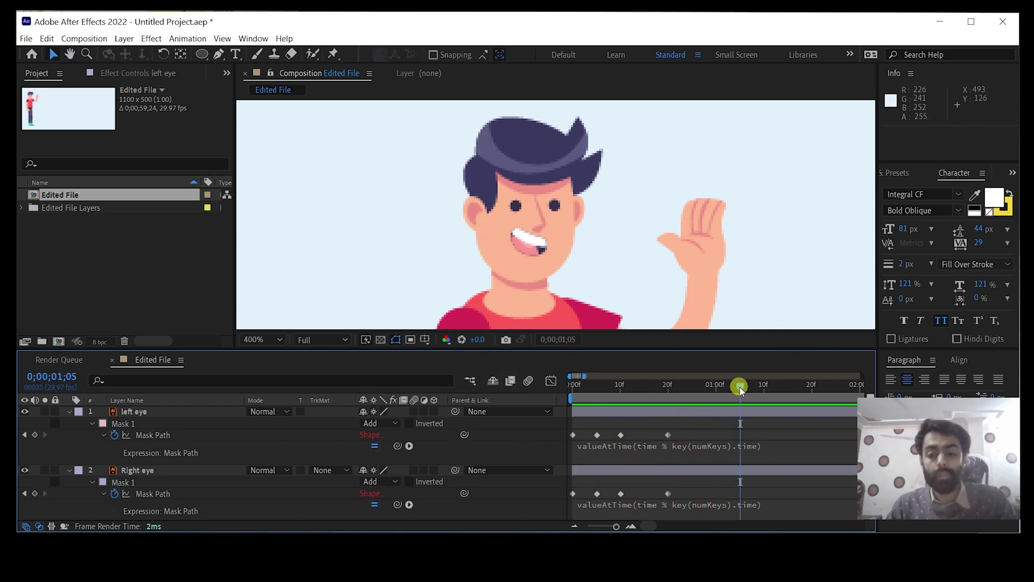
left_click_drag(739, 386, 717, 436)
Move both eyes' last Mask Path keyframes to 0;00;01;00 and preview the slower blink
left_click(676, 494)
left_click_drag(669, 499, 752, 425)
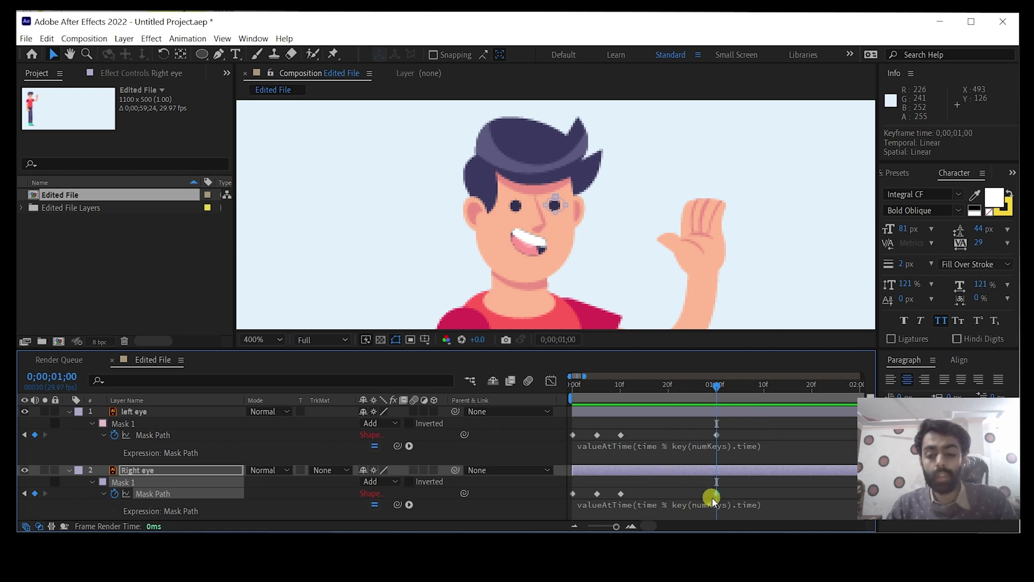
left_click_drag(715, 390, 553, 388)
key("space")
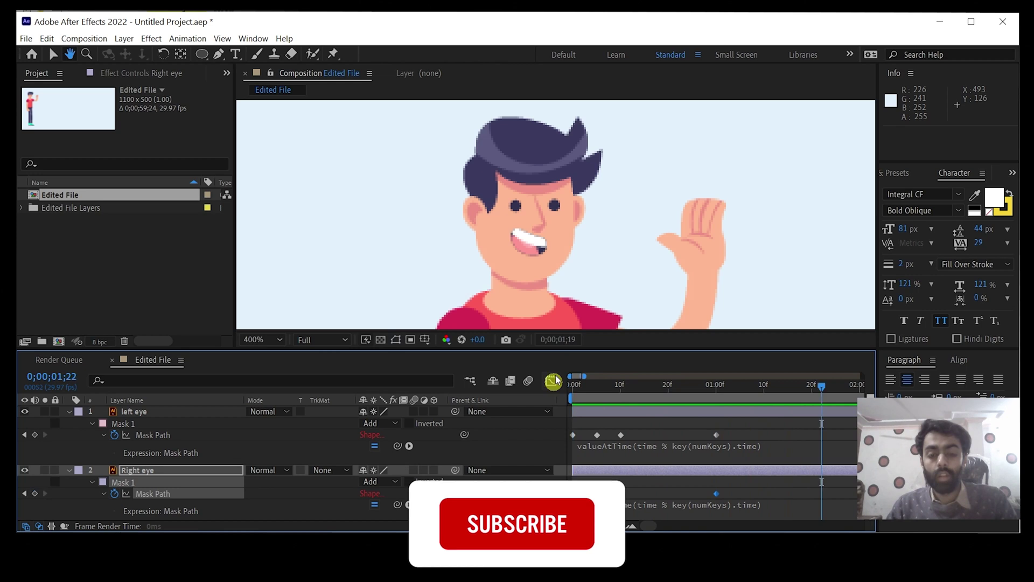
key("space")
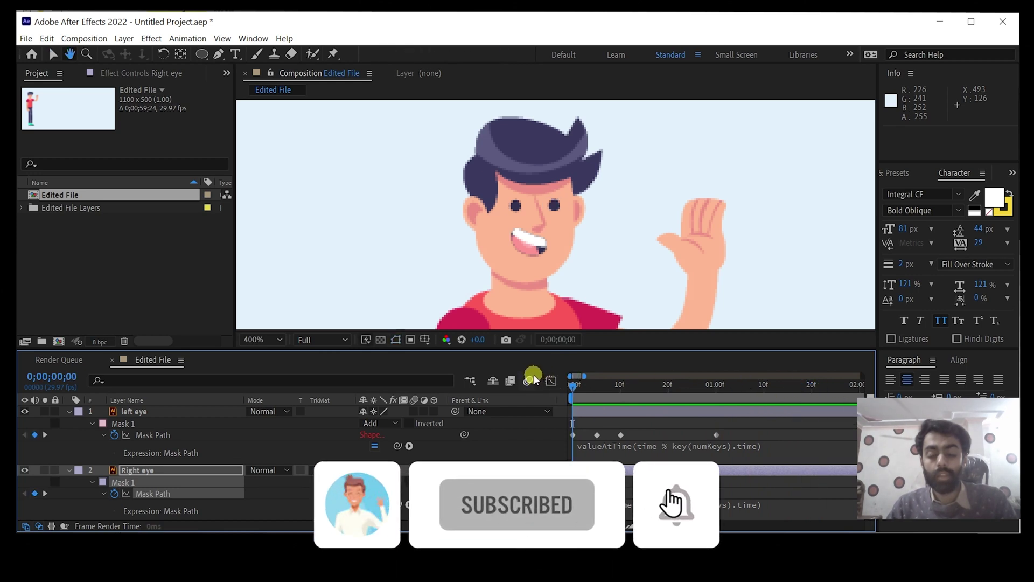
key("space")
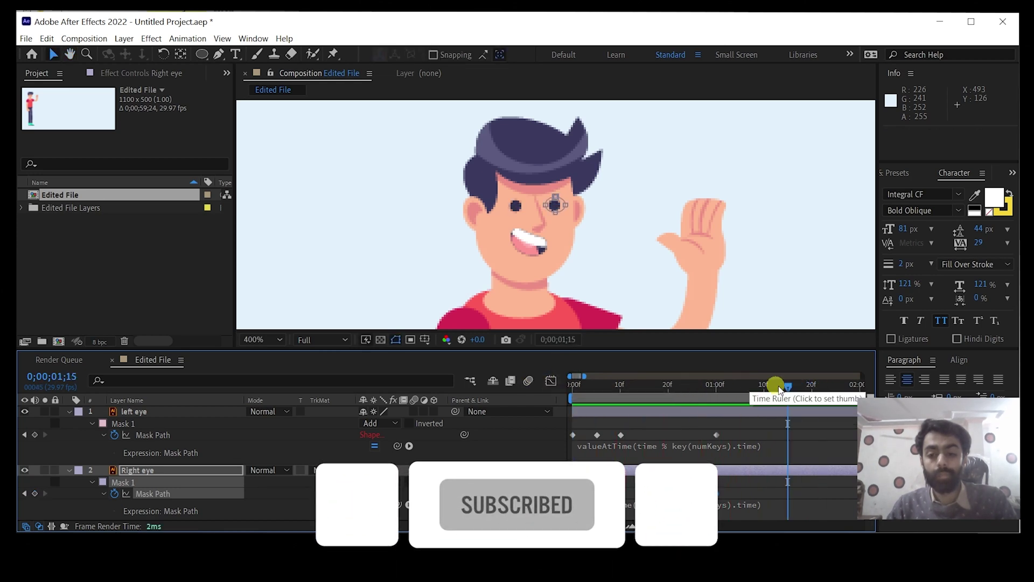
Shift both final keyframes back to 0;00;00;24, preview, and collapse all layer properties
left_click(672, 387)
left_click(717, 435)
left_click(716, 494, "shift")
left_click_drag(717, 494, 690, 496)
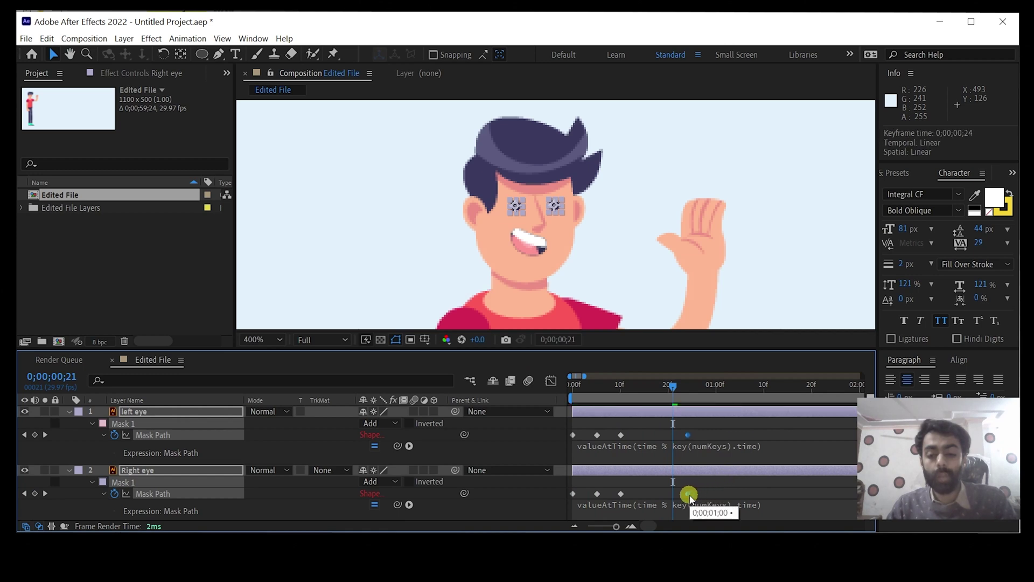
left_click(647, 419)
key("space")
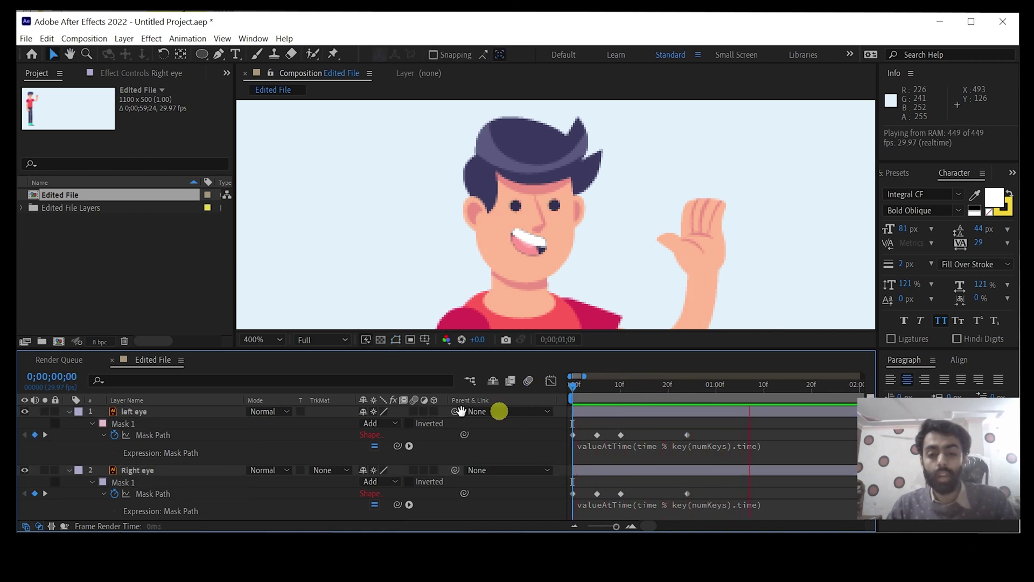
key("space")
key("ctrl+a")
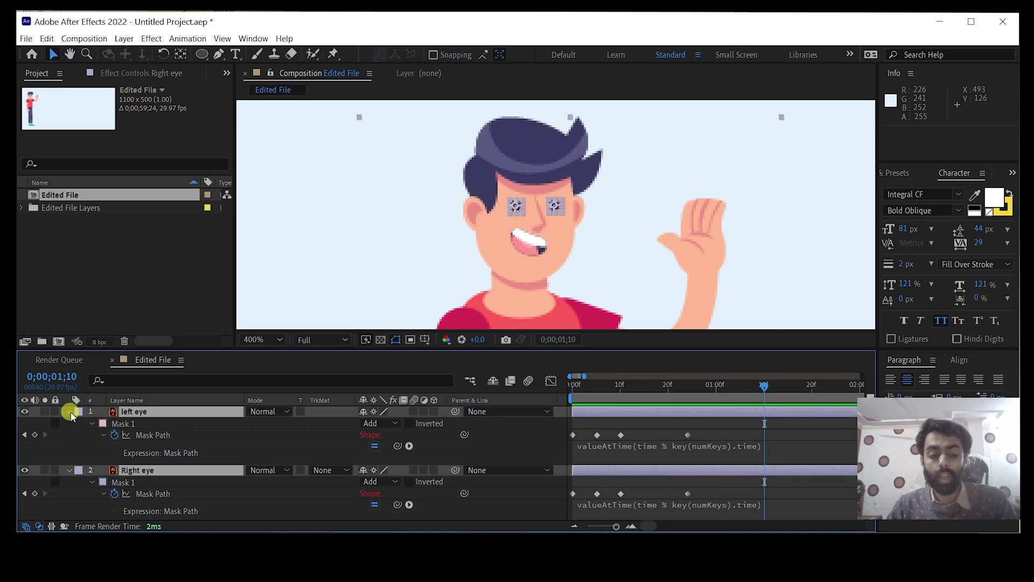
key("u")
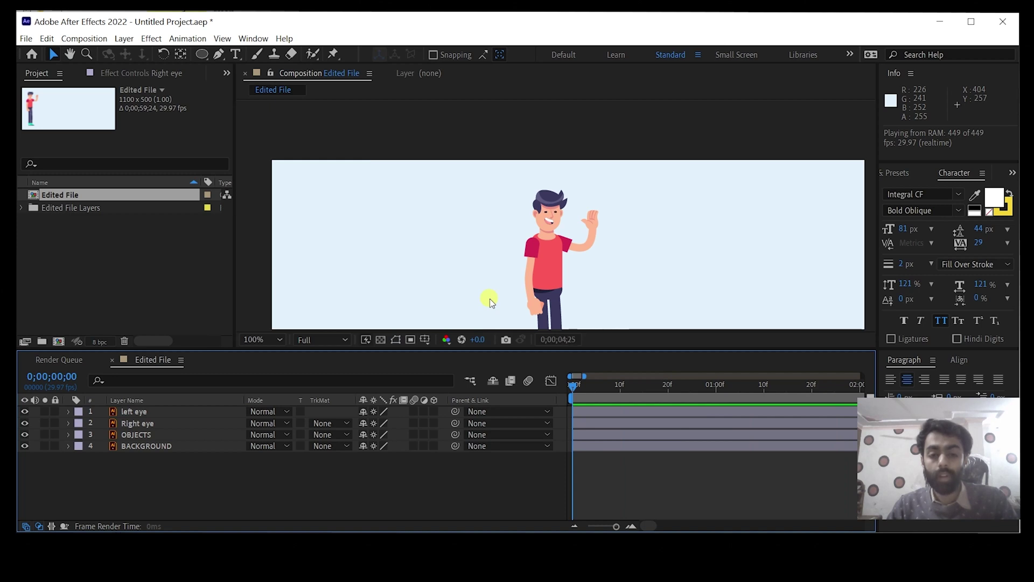
Stop playback of the finished blinking-character animation
key("space")
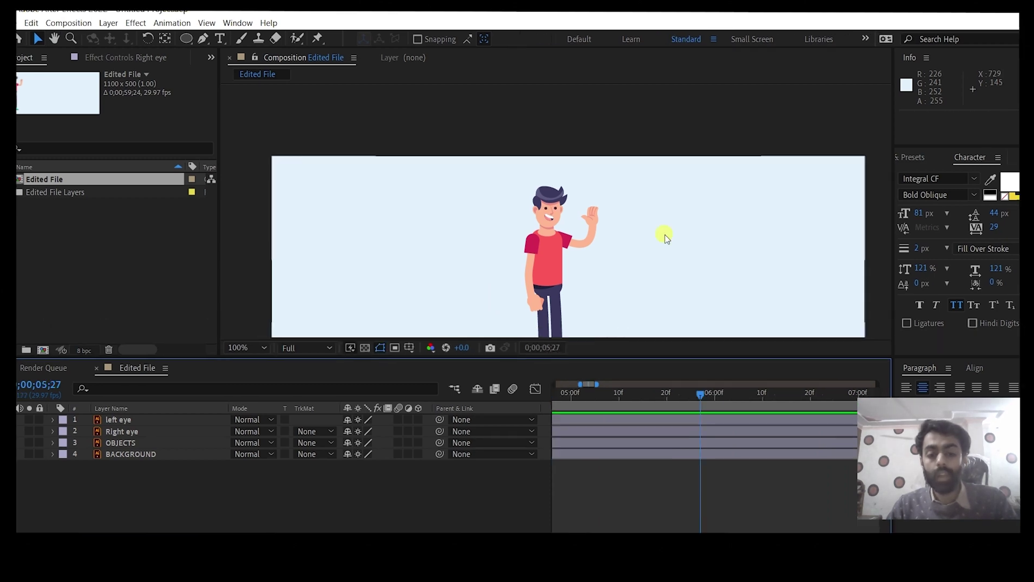